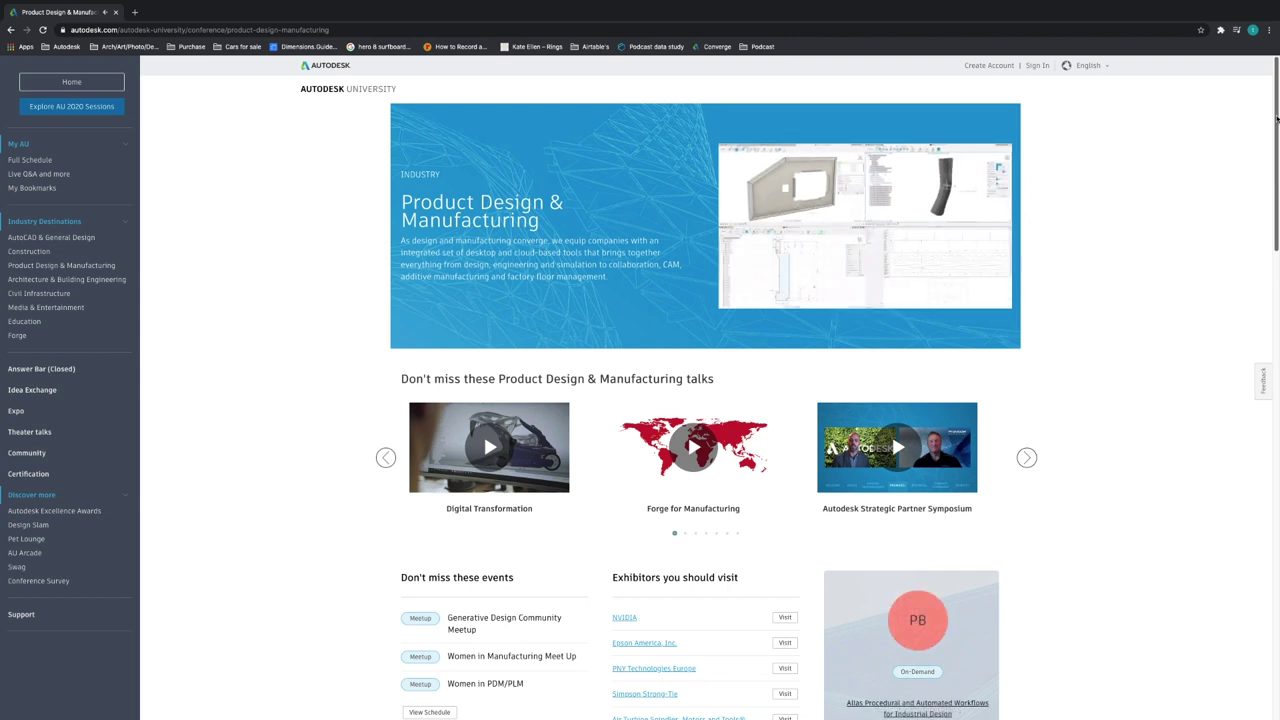
# Zoom to the saved close-up view of the Chest of drawers v7 drawer fronts
pyautogui.scroll(-1, 1276, 118)
pyautogui.scroll(-5, 1276, 118)
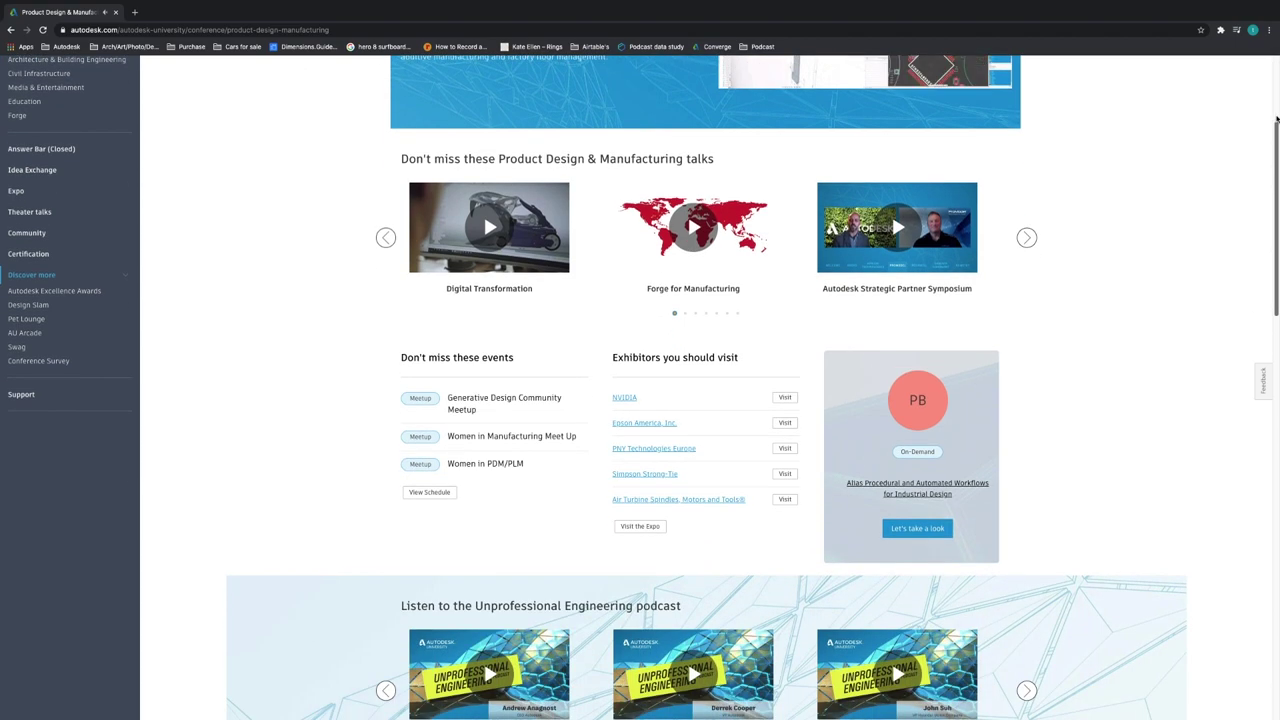
pyautogui.scroll(-6, 1276, 118)
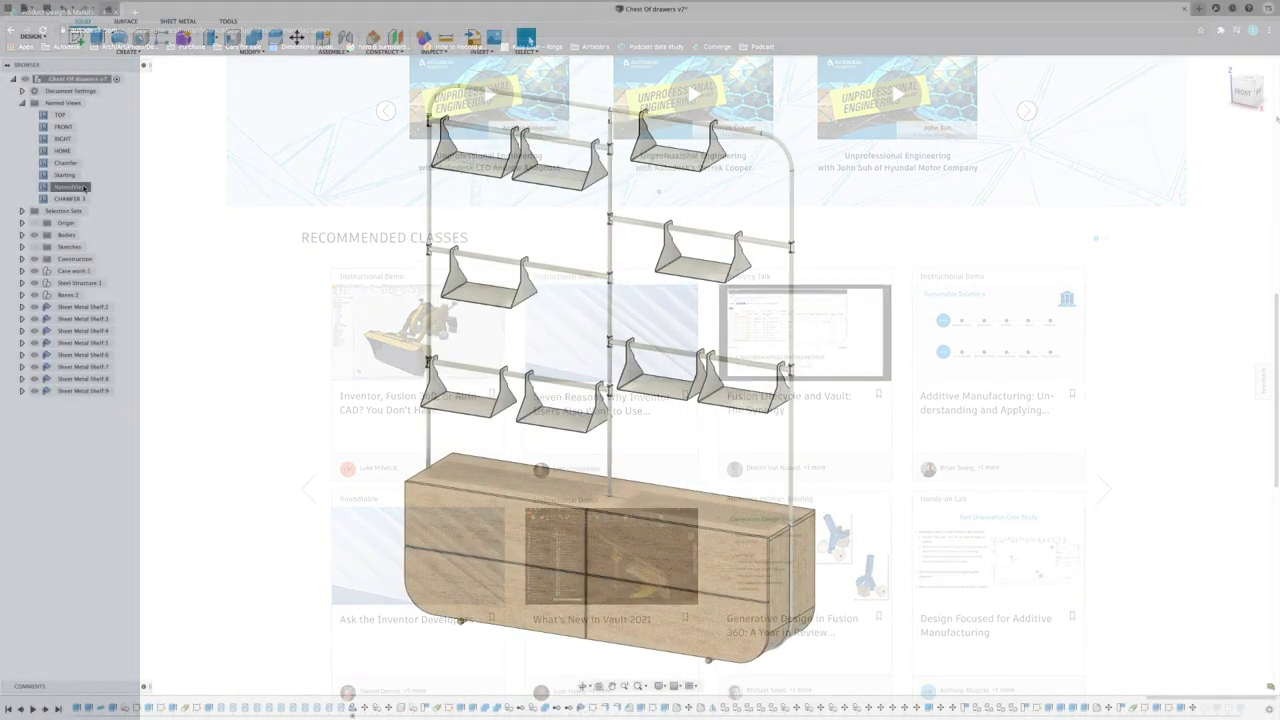
pyautogui.doubleClick(84, 188)
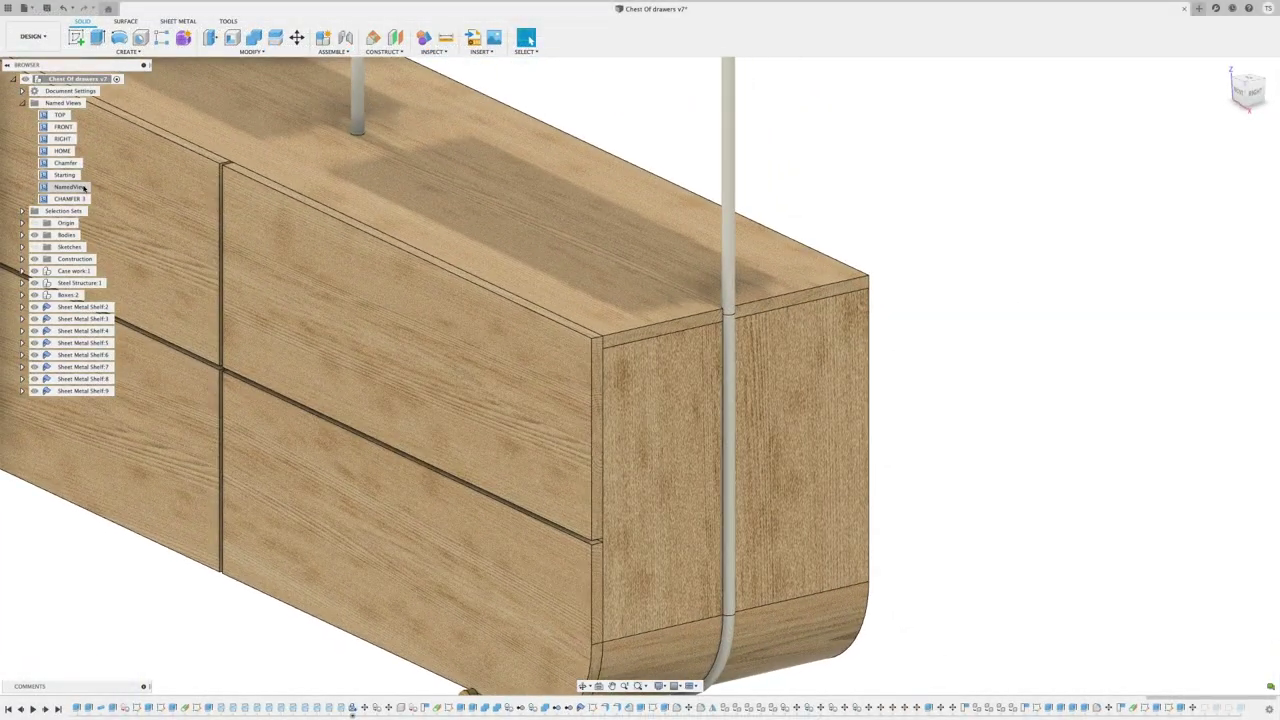
# Chamfer the upper drawer front face at 0.25 in with a 50° angle
pyautogui.click(285, 54)
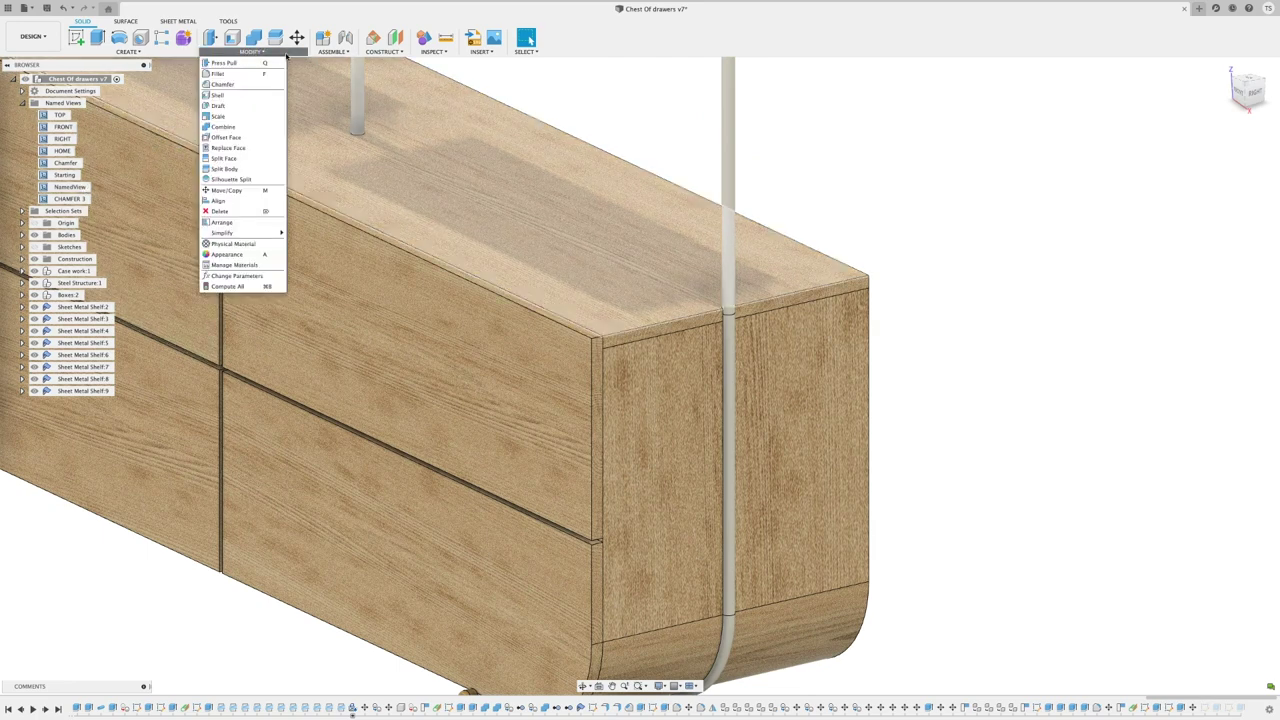
pyautogui.click(268, 84)
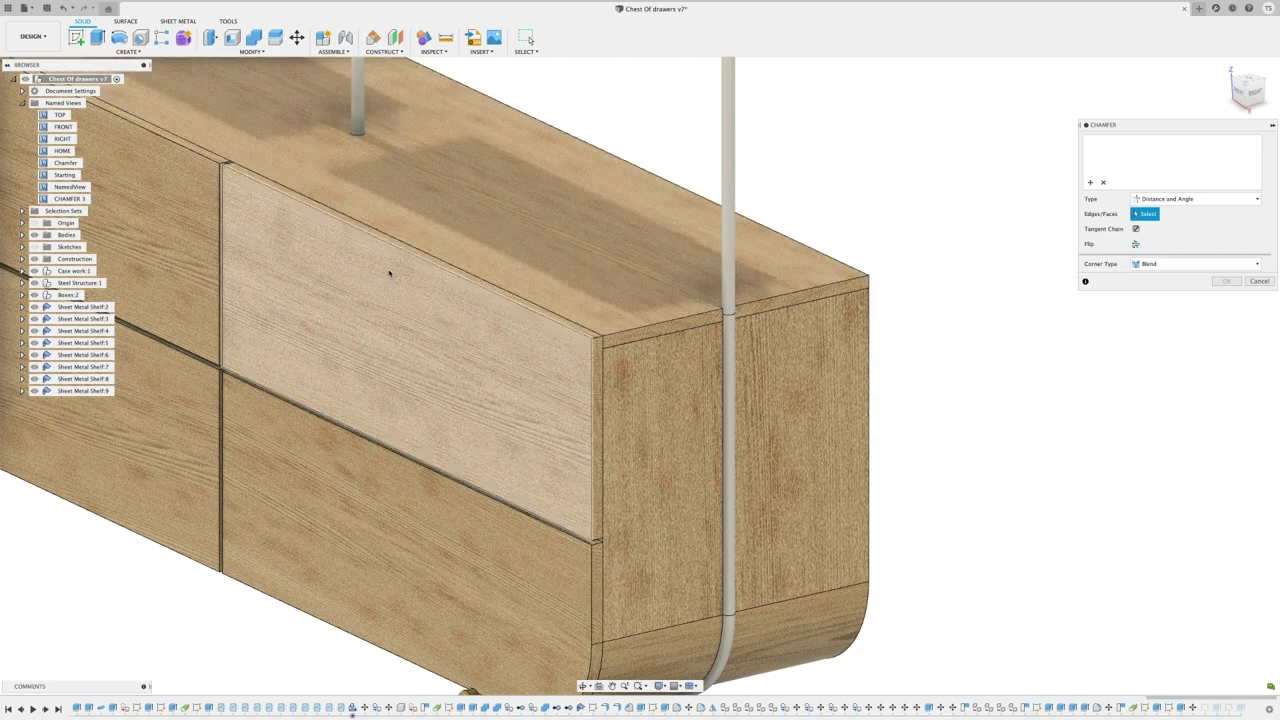
pyautogui.click(390, 282)
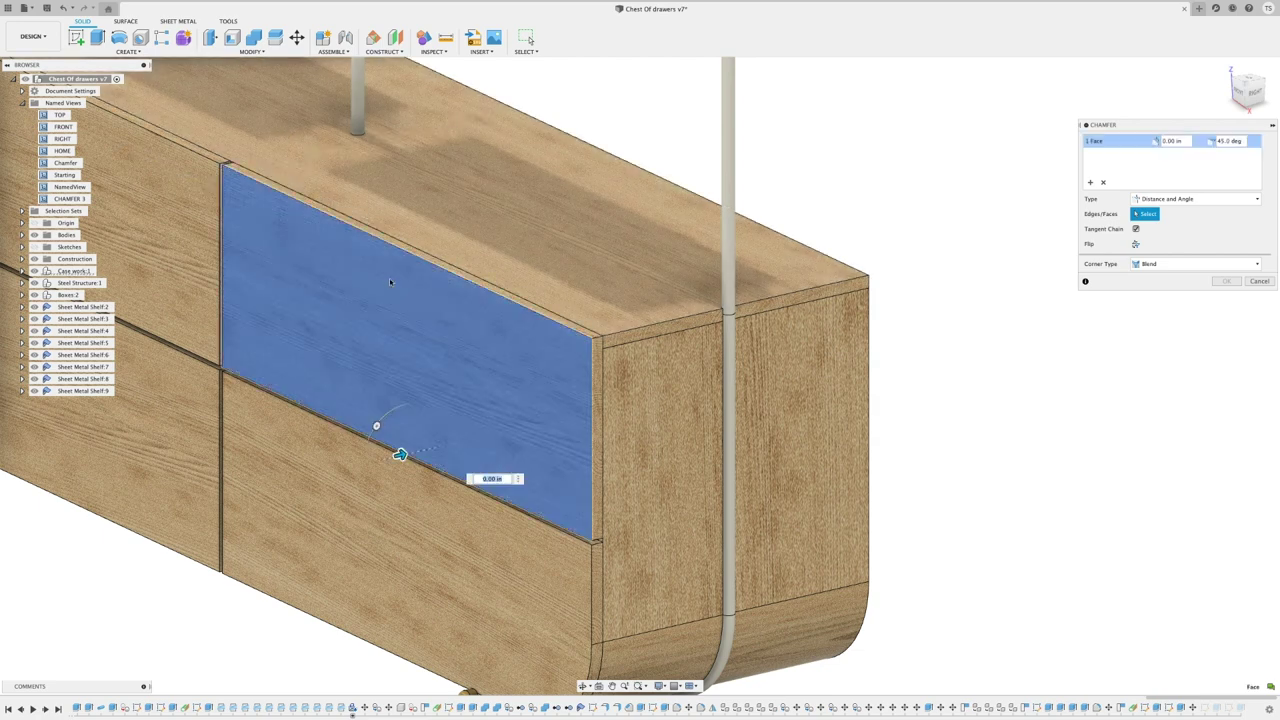
pyautogui.write('1')
pyautogui.write('25')
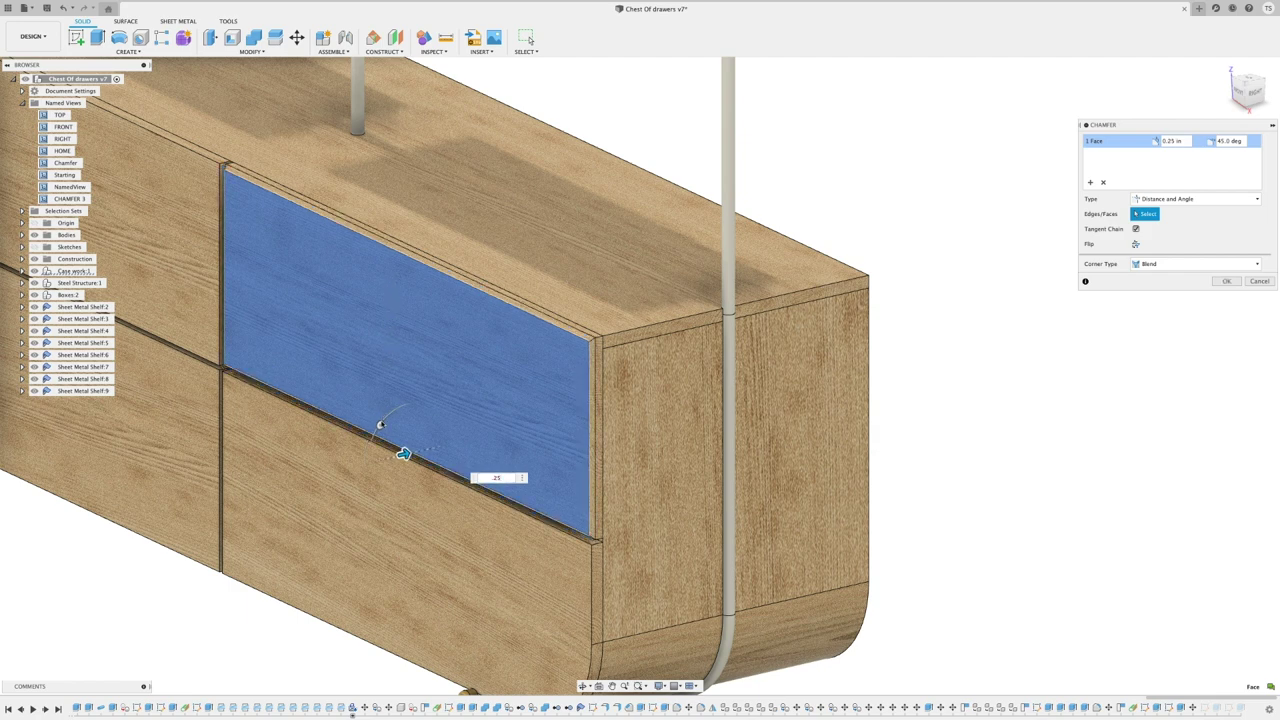
pyautogui.moveTo(381, 425)
pyautogui.mouseDown()
pyautogui.moveTo(393, 411)
pyautogui.moveTo(382, 421)
pyautogui.mouseUp()
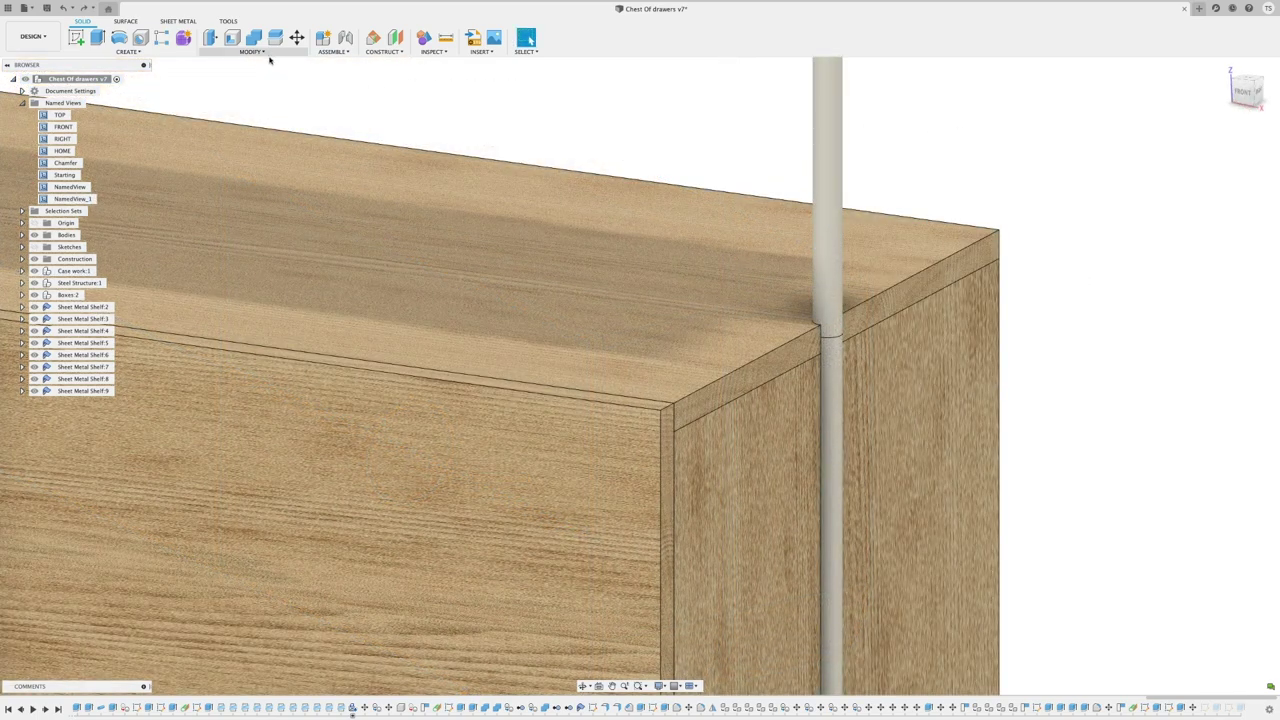
# Chamfer the two top cabinet edges 0.325 in with a Miter corner, then show the saved Chamfer view
pyautogui.click(262, 52)
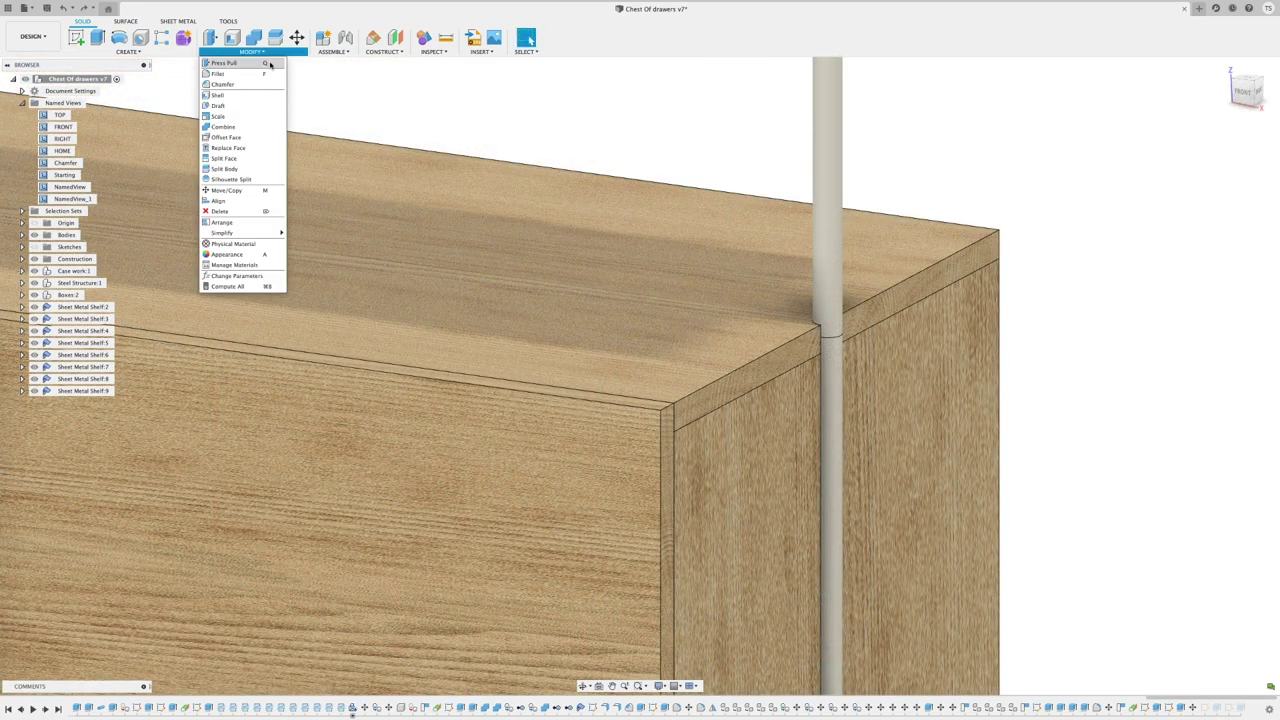
pyautogui.click(248, 85)
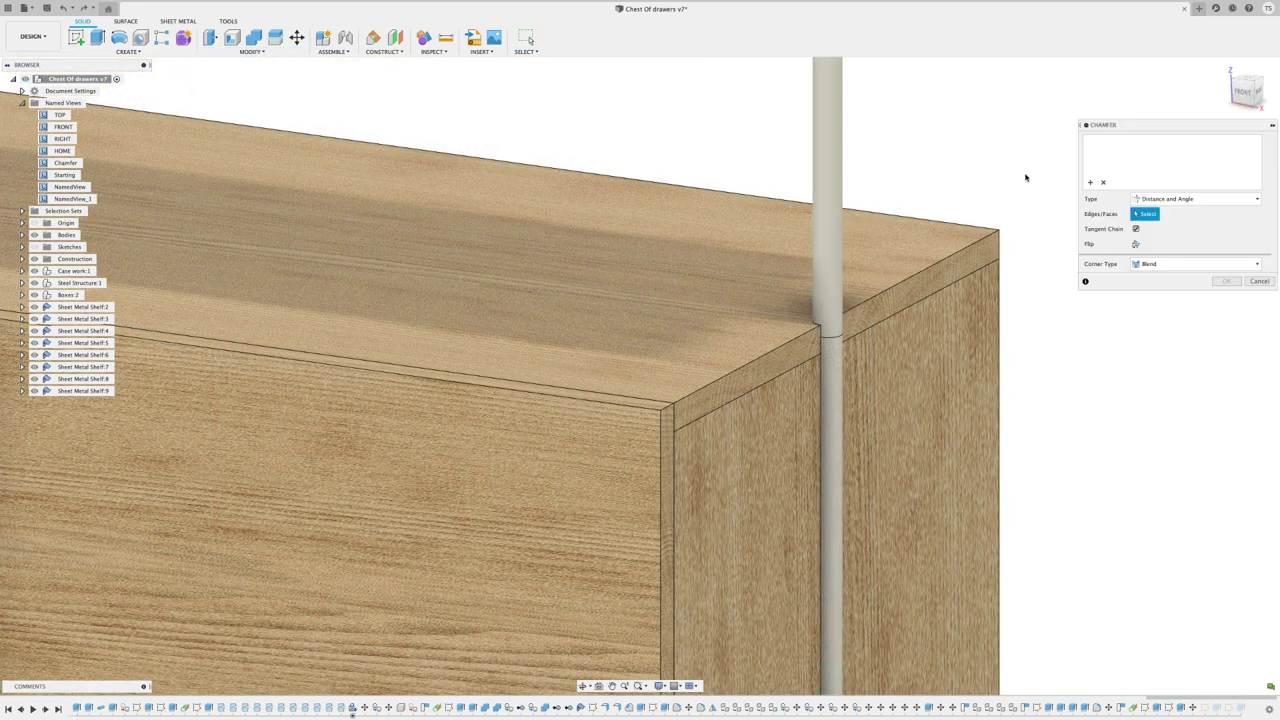
pyautogui.click(1180, 264)
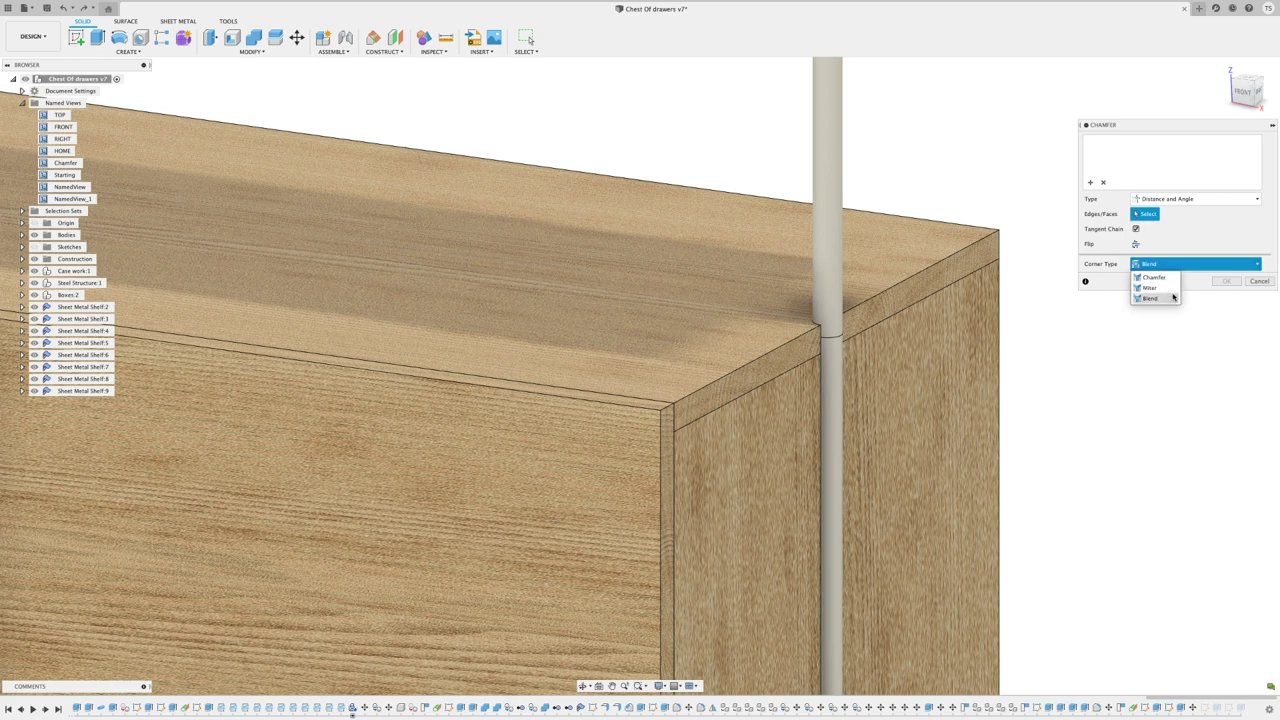
pyautogui.click(1170, 288)
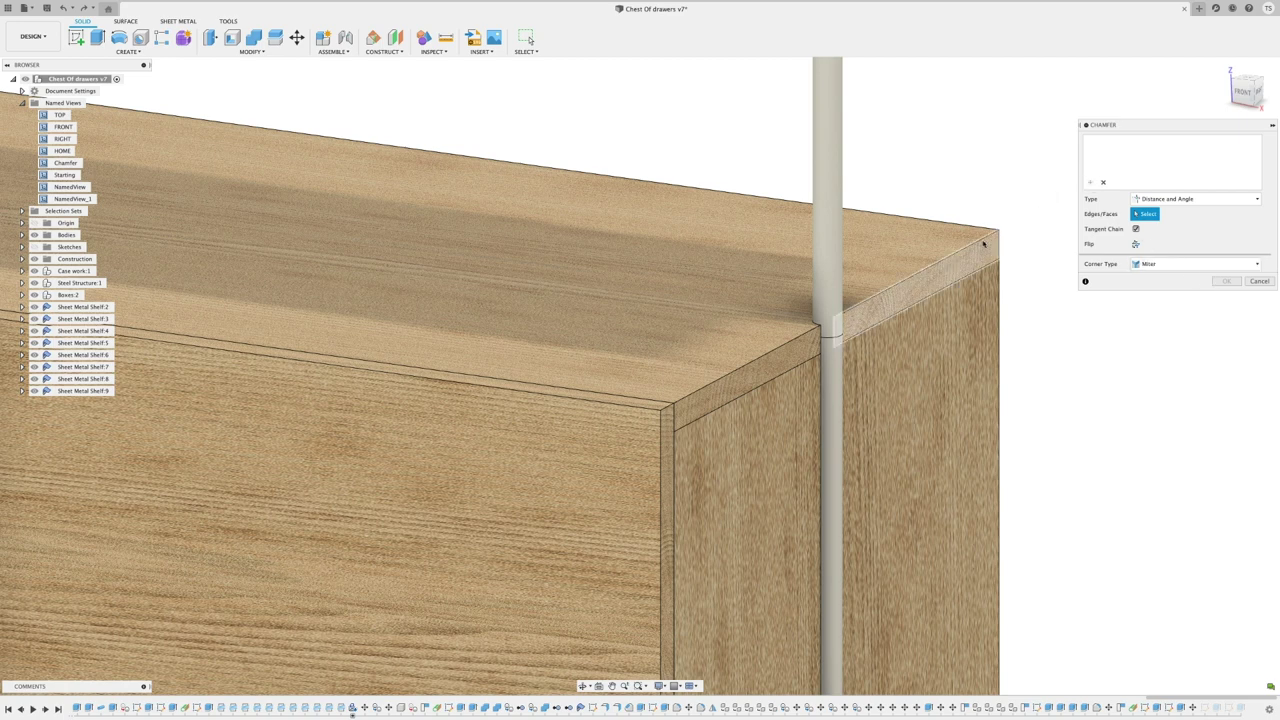
pyautogui.click(965, 249)
pyautogui.click(810, 333)
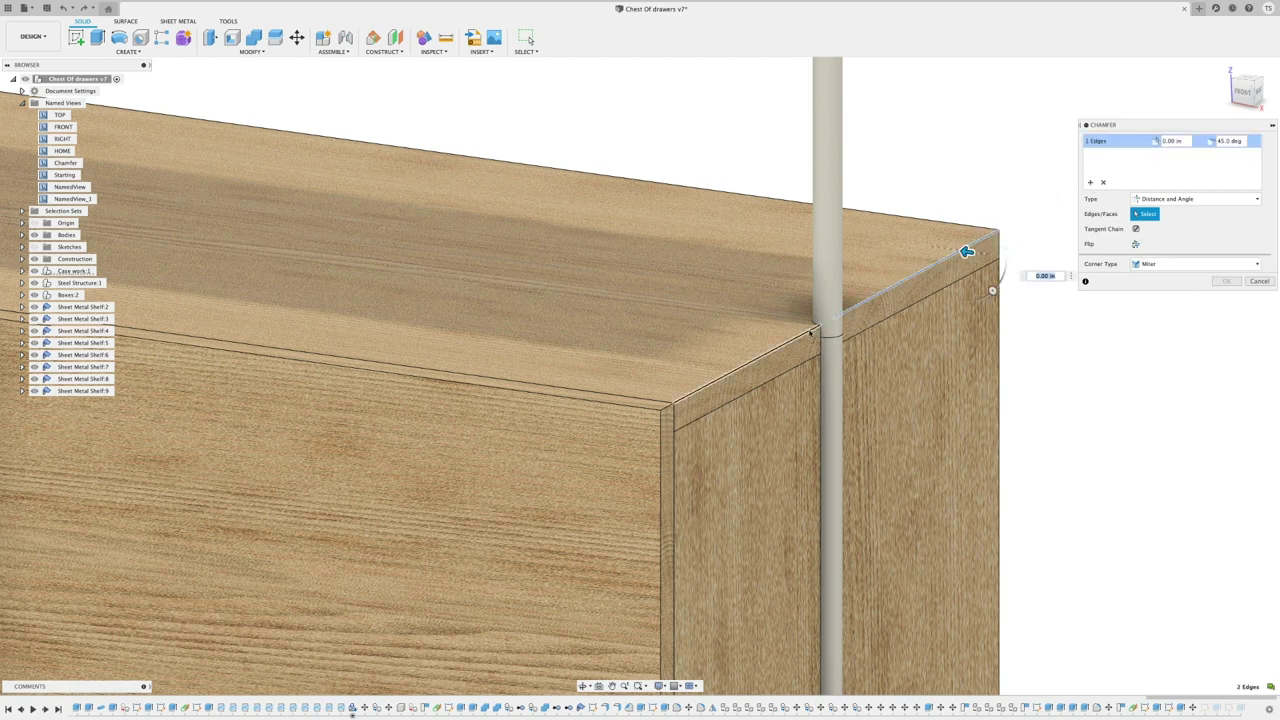
pyautogui.press('BackSpace')
pyautogui.press('Return')
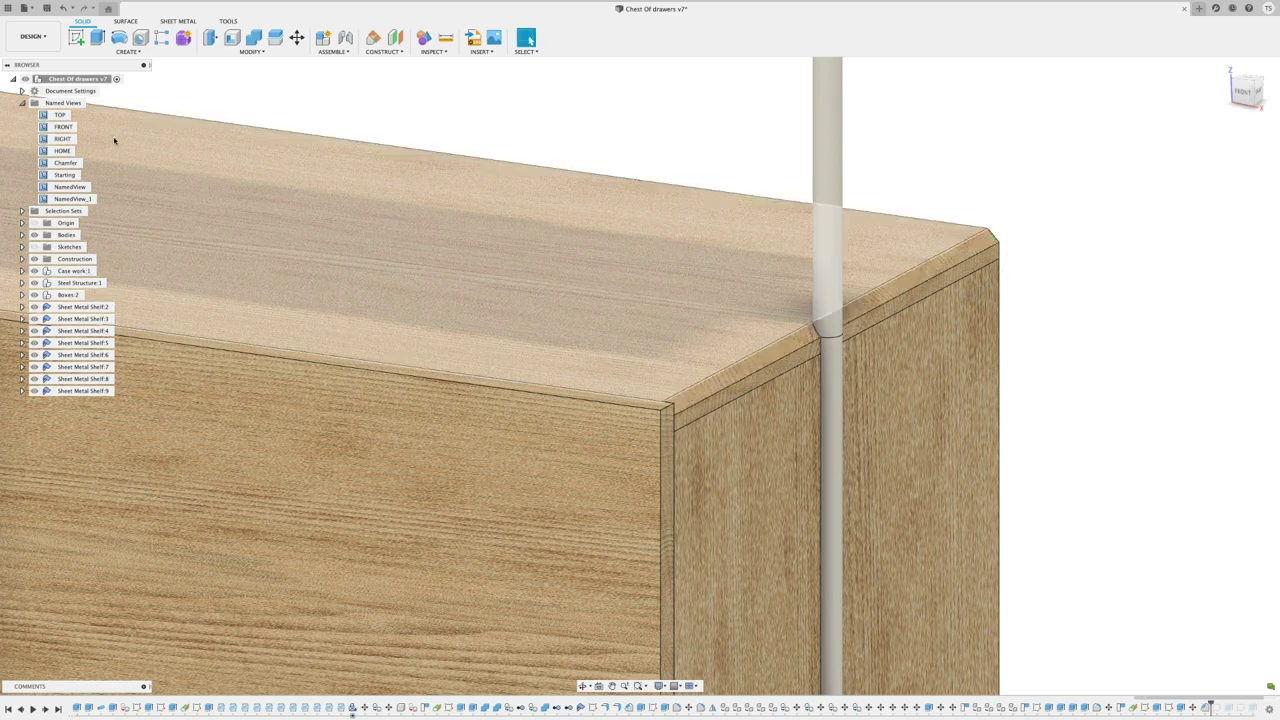
pyautogui.doubleClick(65, 163)
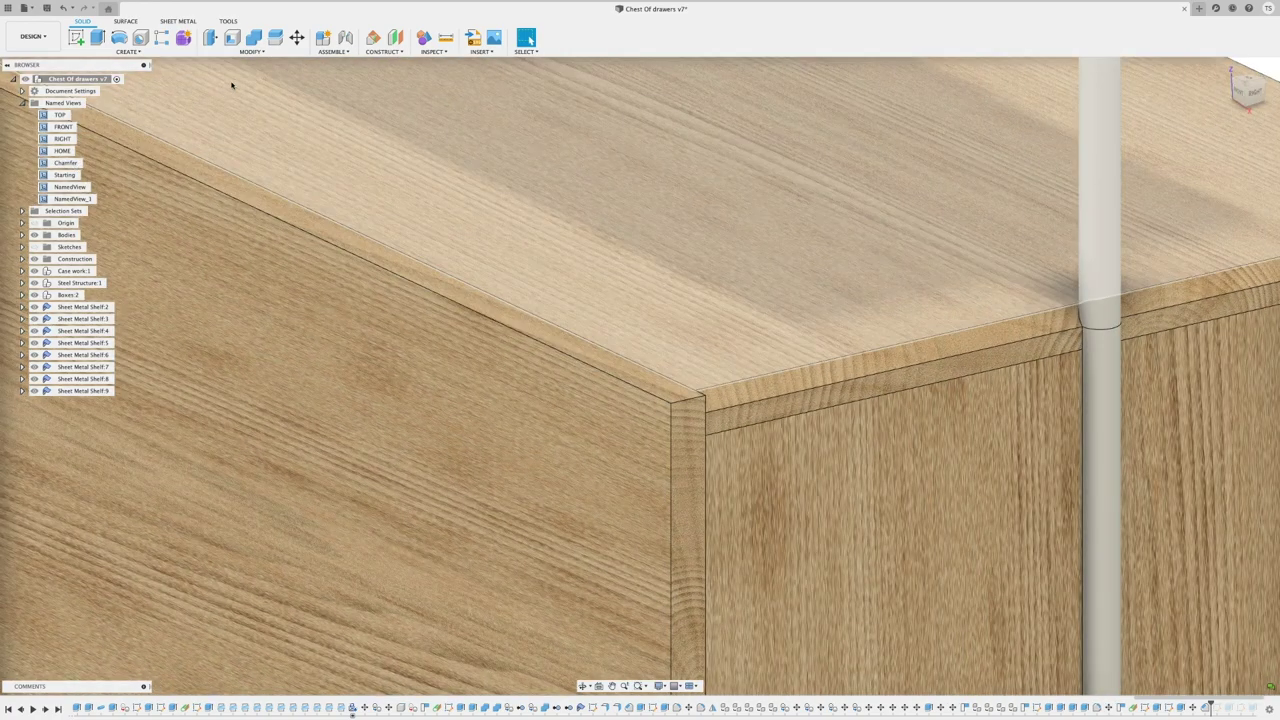
# Start a chamfer on the top and vertical corner edges at 0.325 in
pyautogui.click(250, 51)
pyautogui.click(257, 84)
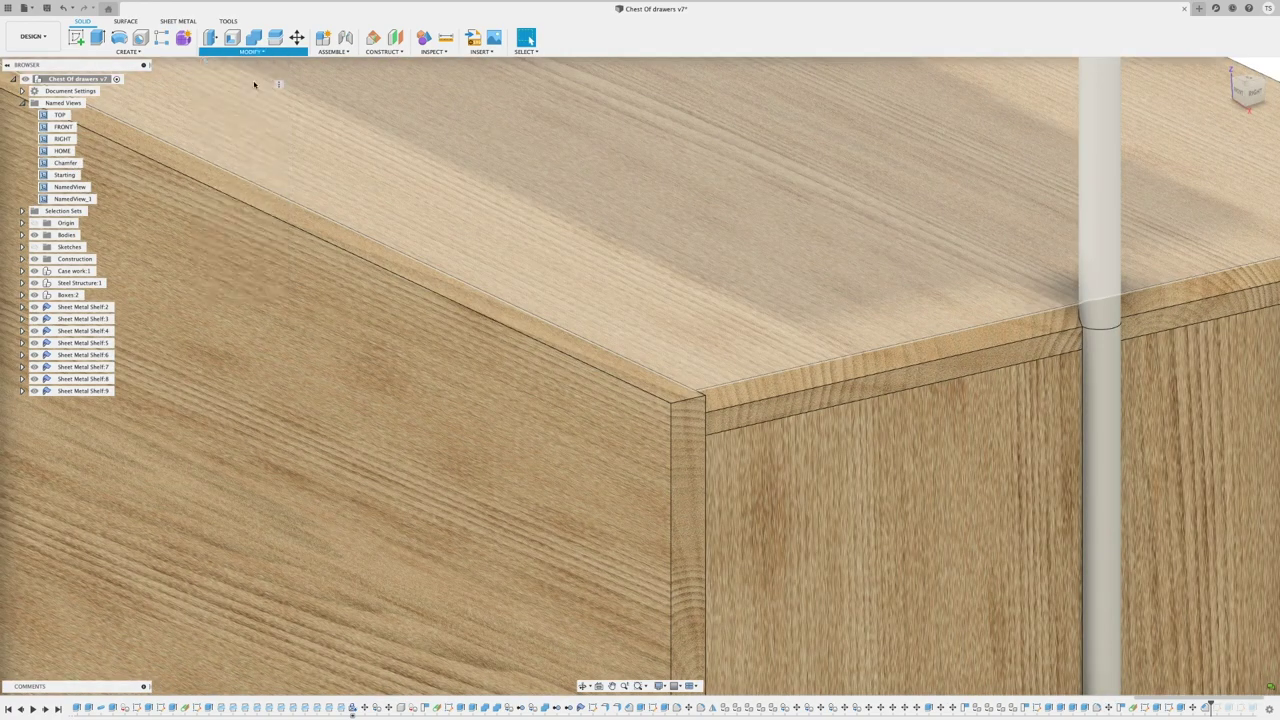
pyautogui.click(633, 385)
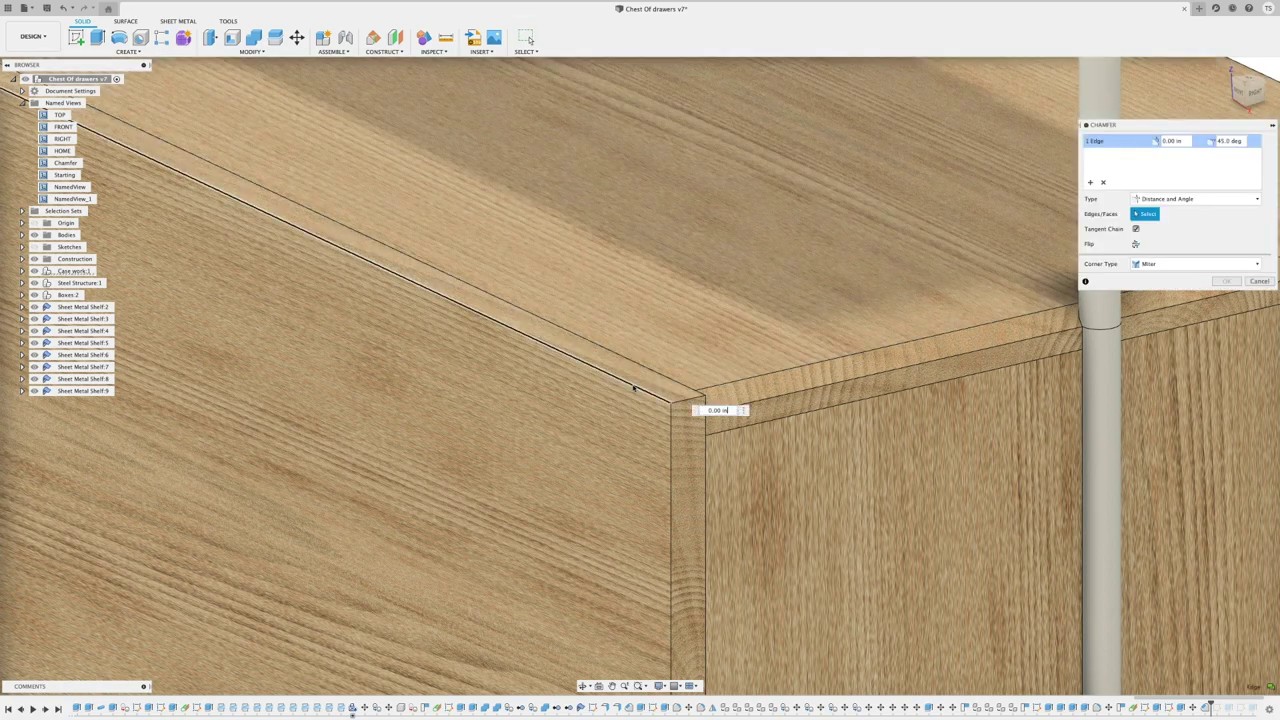
pyautogui.click(625, 386)
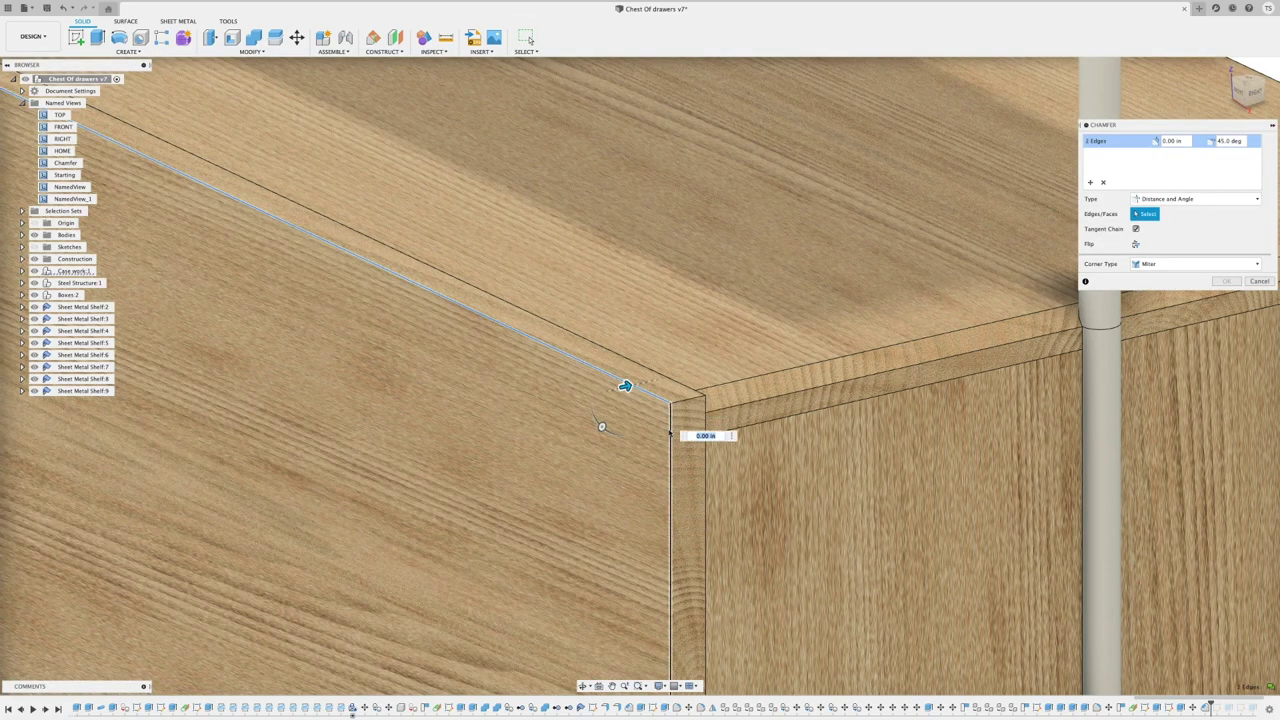
pyautogui.write('.325')
pyautogui.press('Return')
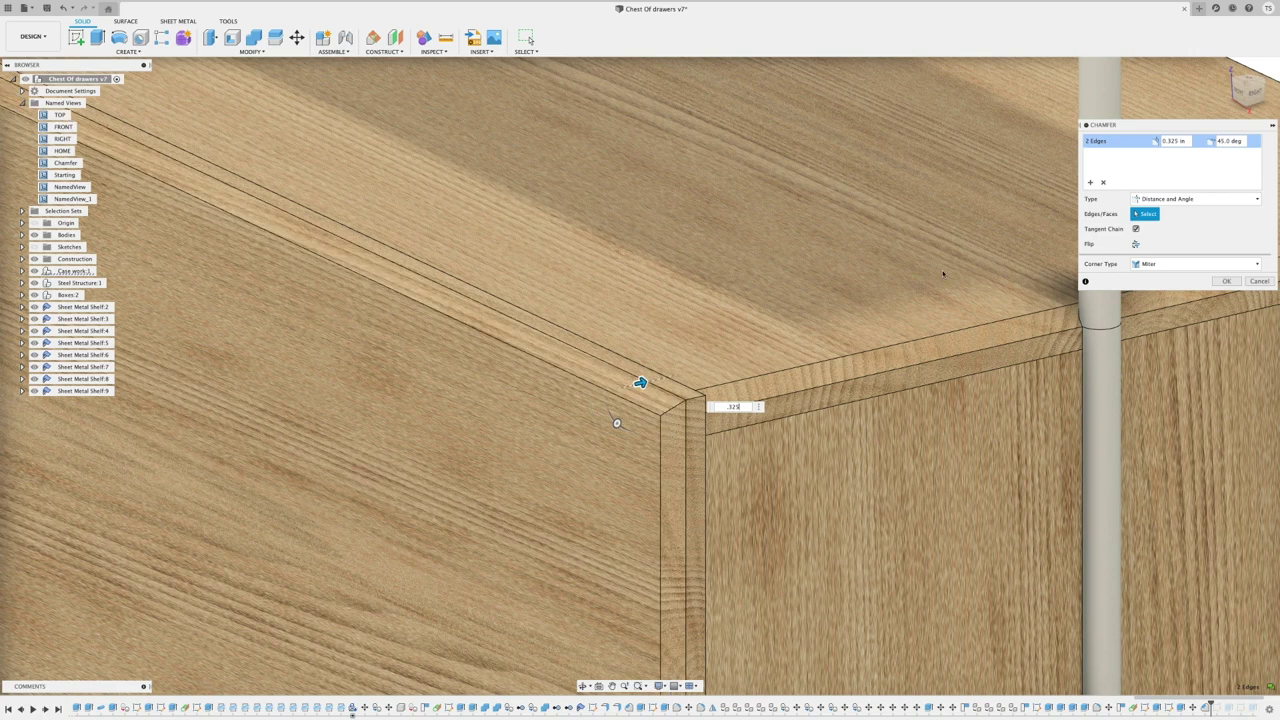
# Add the corner edge as a separate chamfer set, set the corner type to Blend, and apply
pyautogui.click(1090, 182)
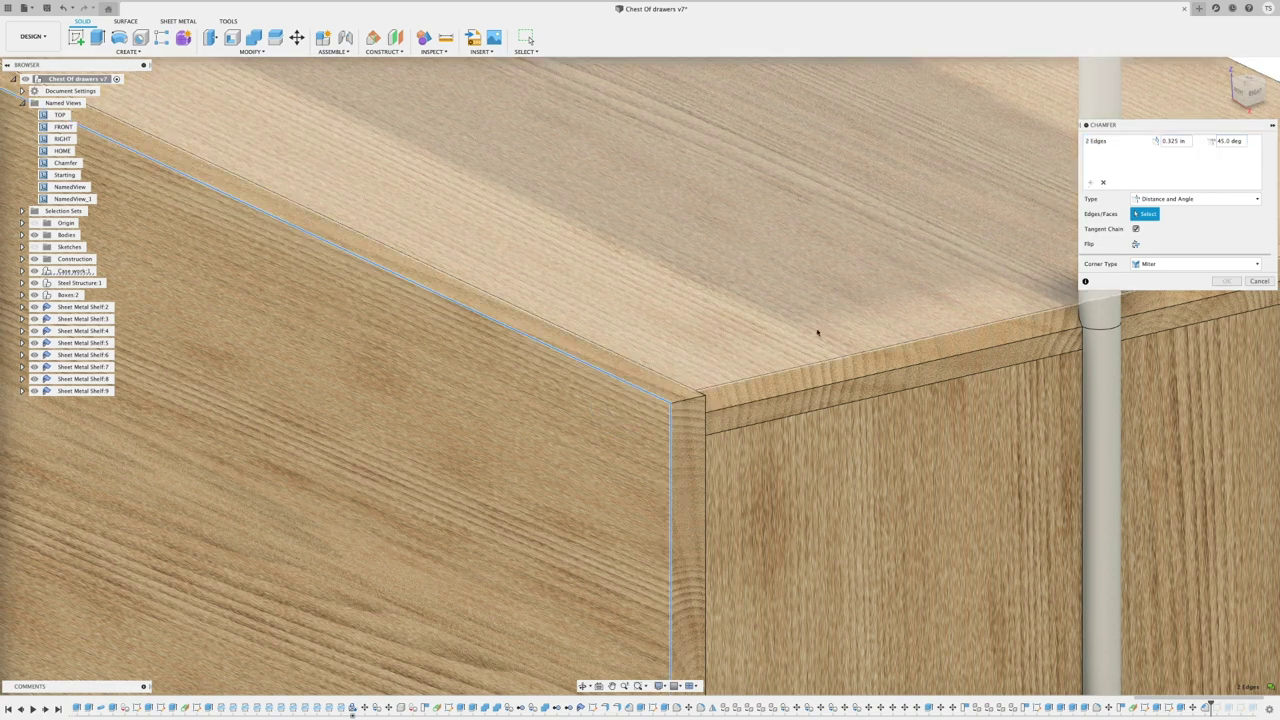
pyautogui.click(696, 400)
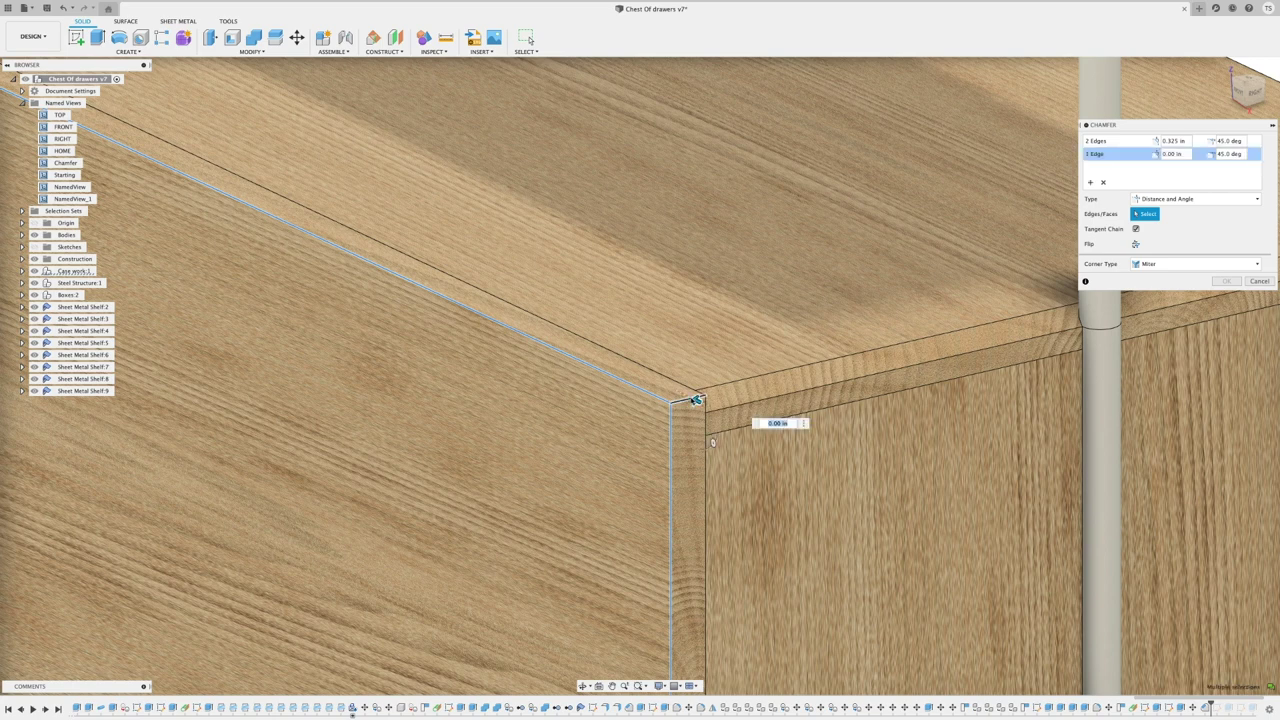
pyautogui.write('1325')
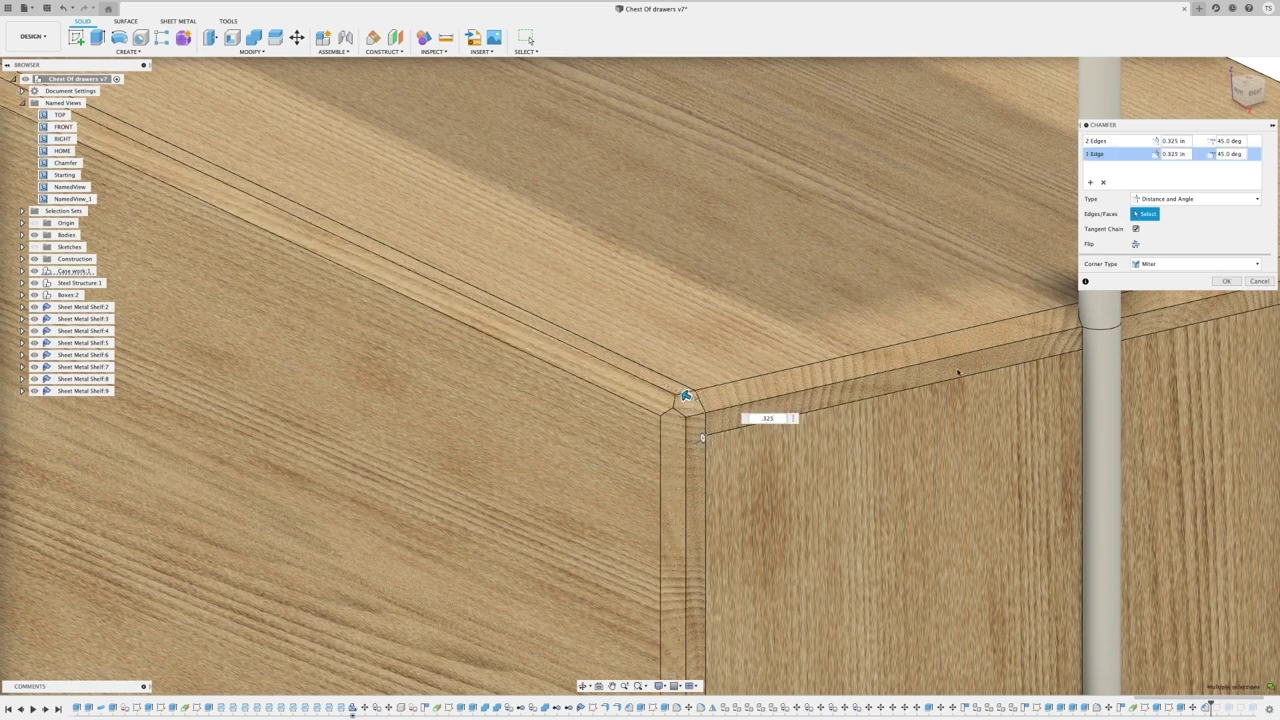
pyautogui.click(1178, 269)
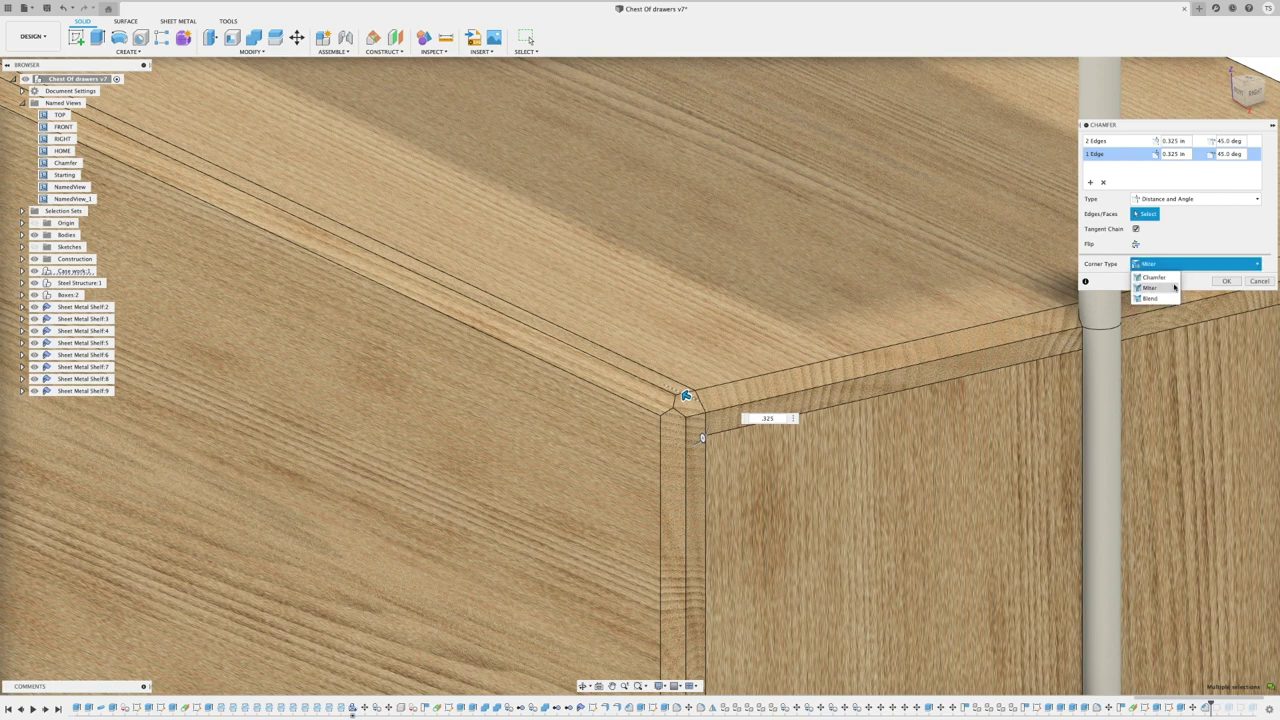
pyautogui.click(1152, 298)
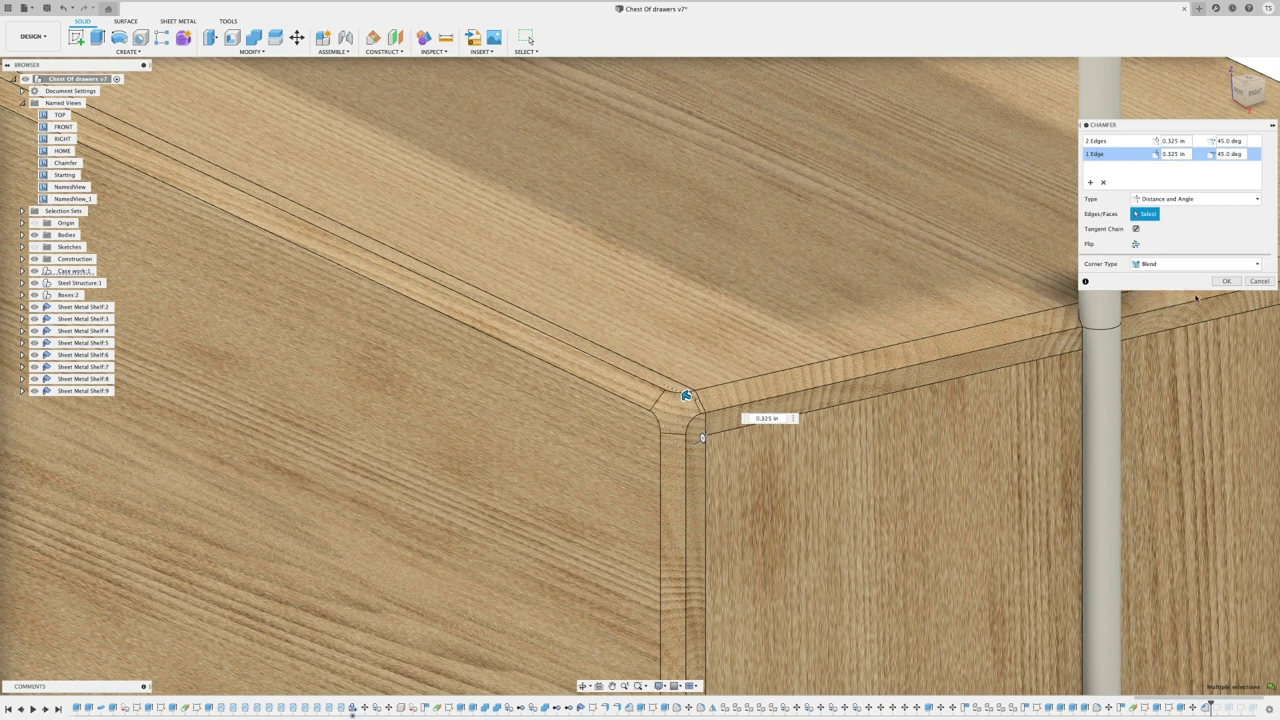
pyautogui.click(1232, 283)
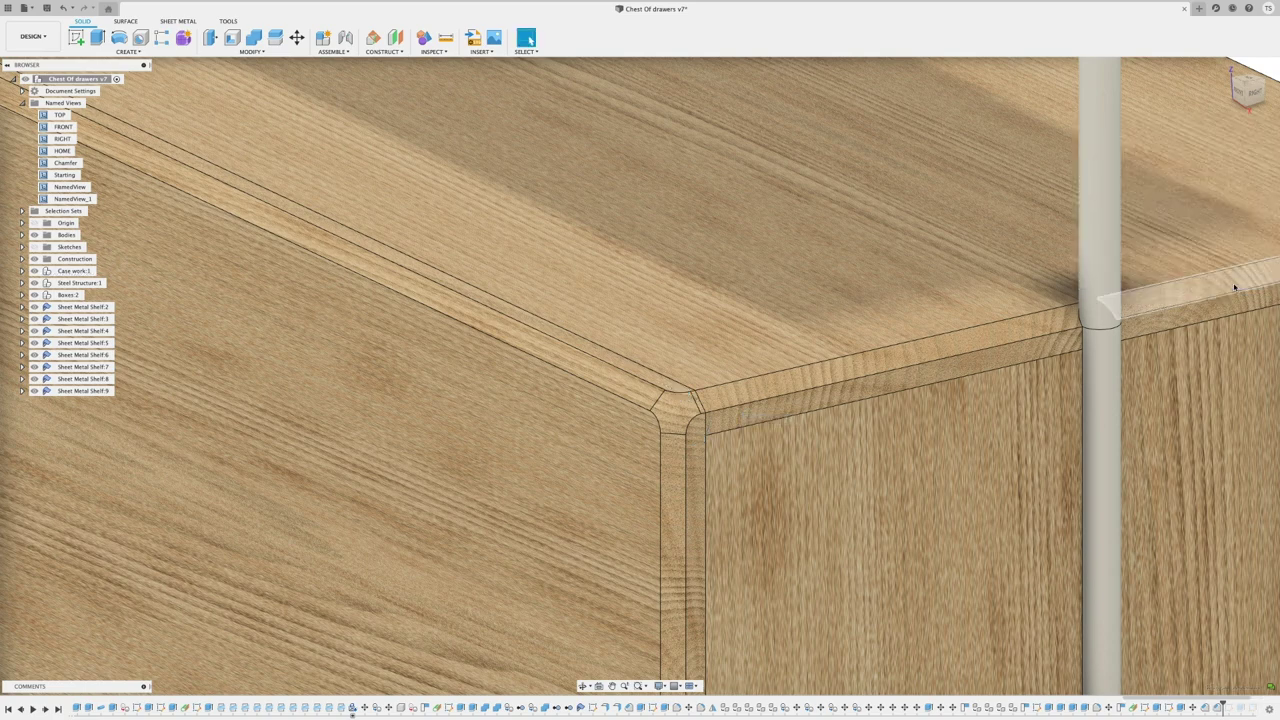
# Reopen the chamfer as Two Distances on the top and corner edges, pulled out to 0.40 in
pyautogui.doubleClick(1234, 288)
pyautogui.click(1192, 199)
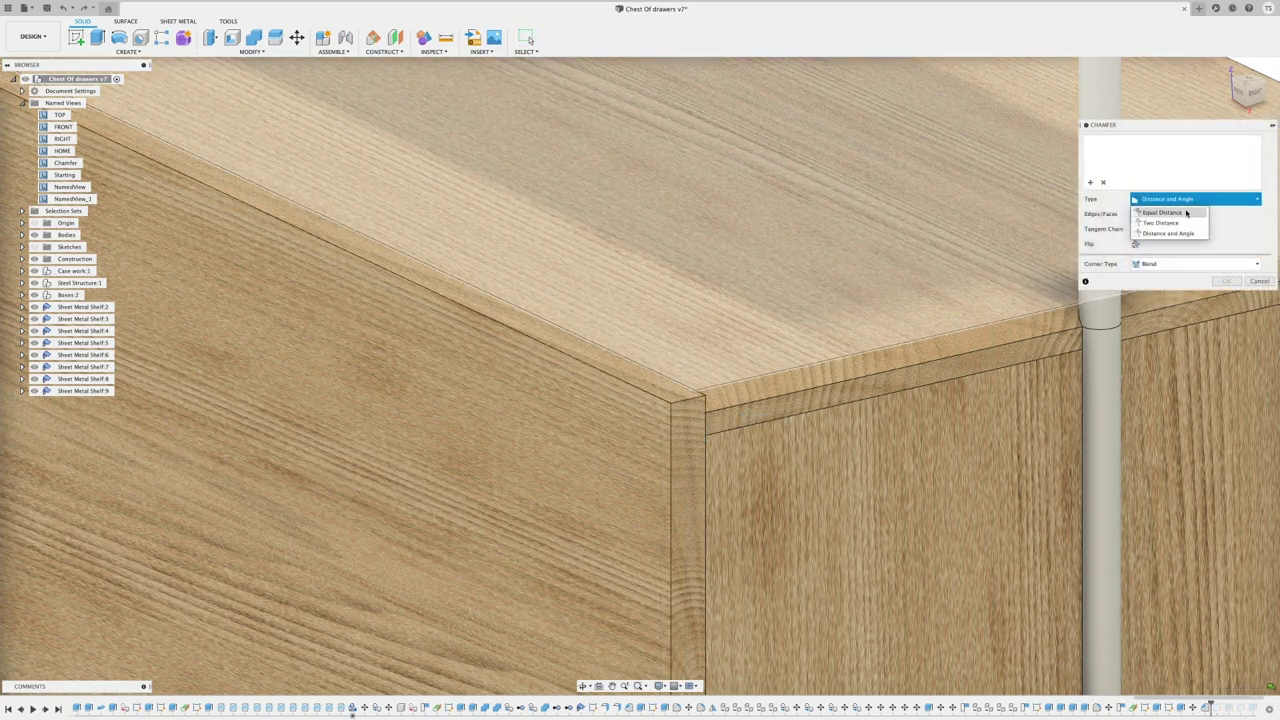
pyautogui.click(1175, 222)
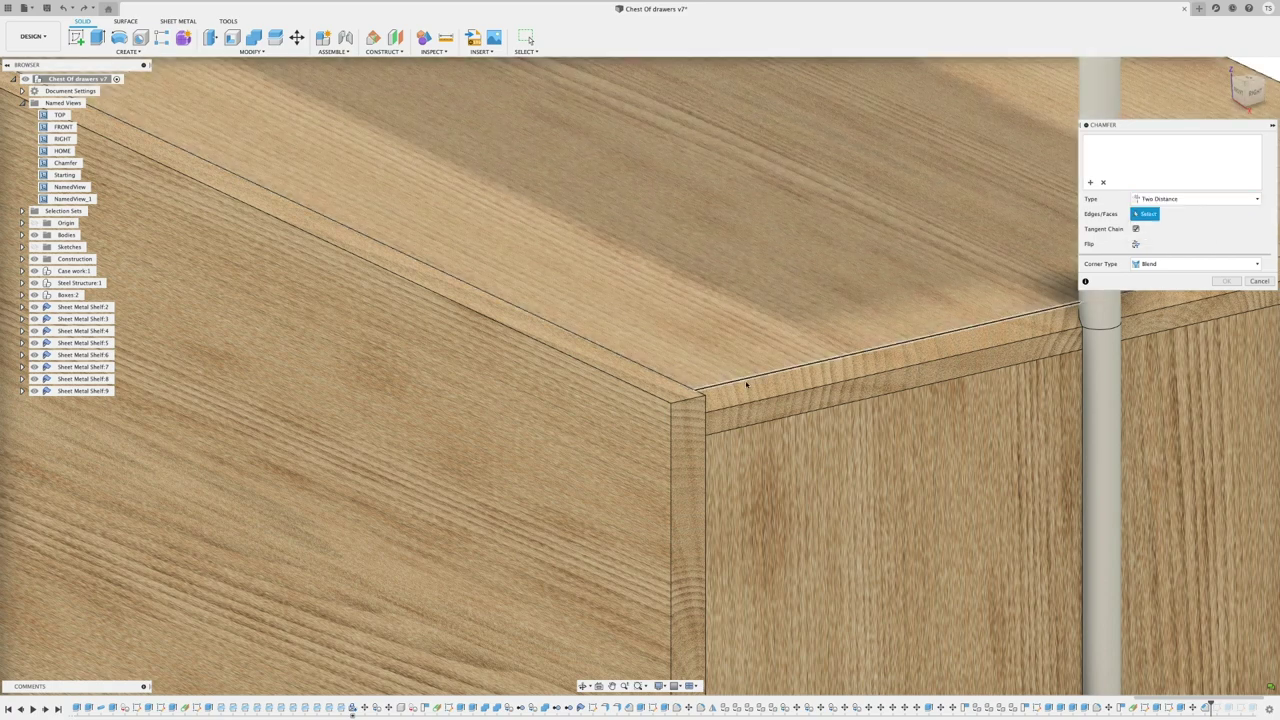
pyautogui.click(641, 395)
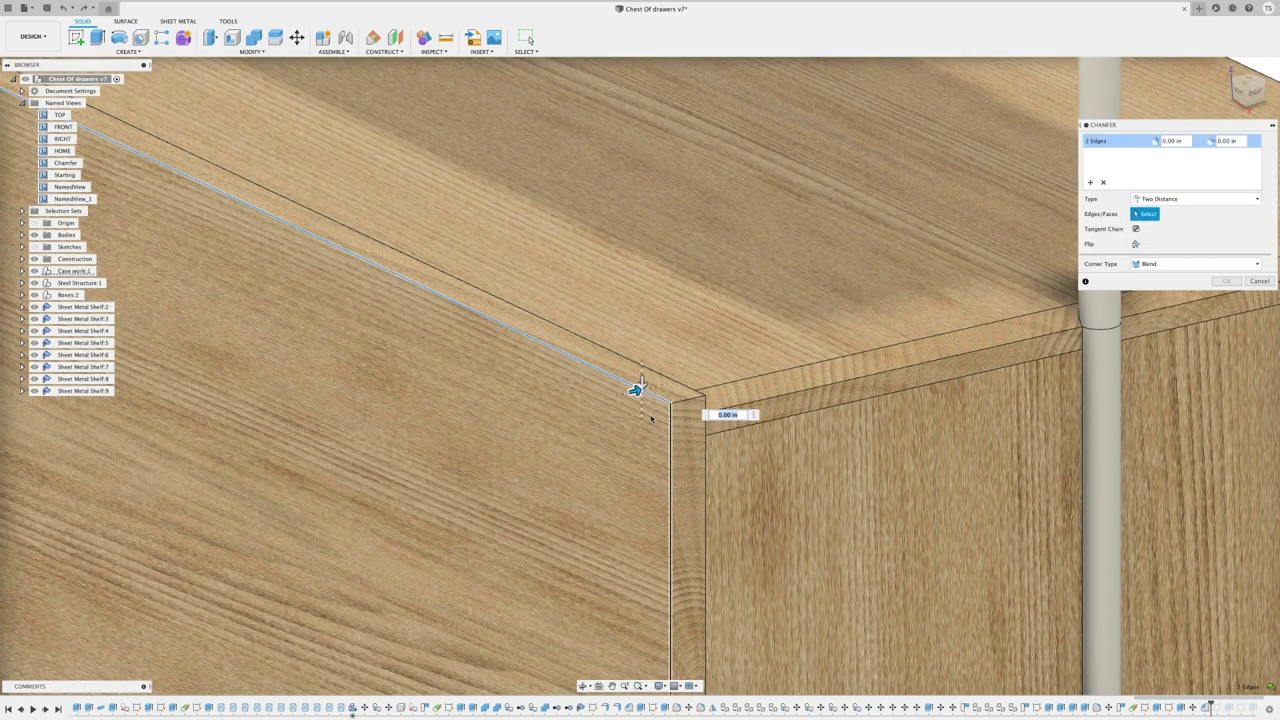
pyautogui.moveTo(641, 385)
pyautogui.mouseDown()
pyautogui.moveTo(642, 403)
pyautogui.moveTo(663, 381)
pyautogui.mouseUp()
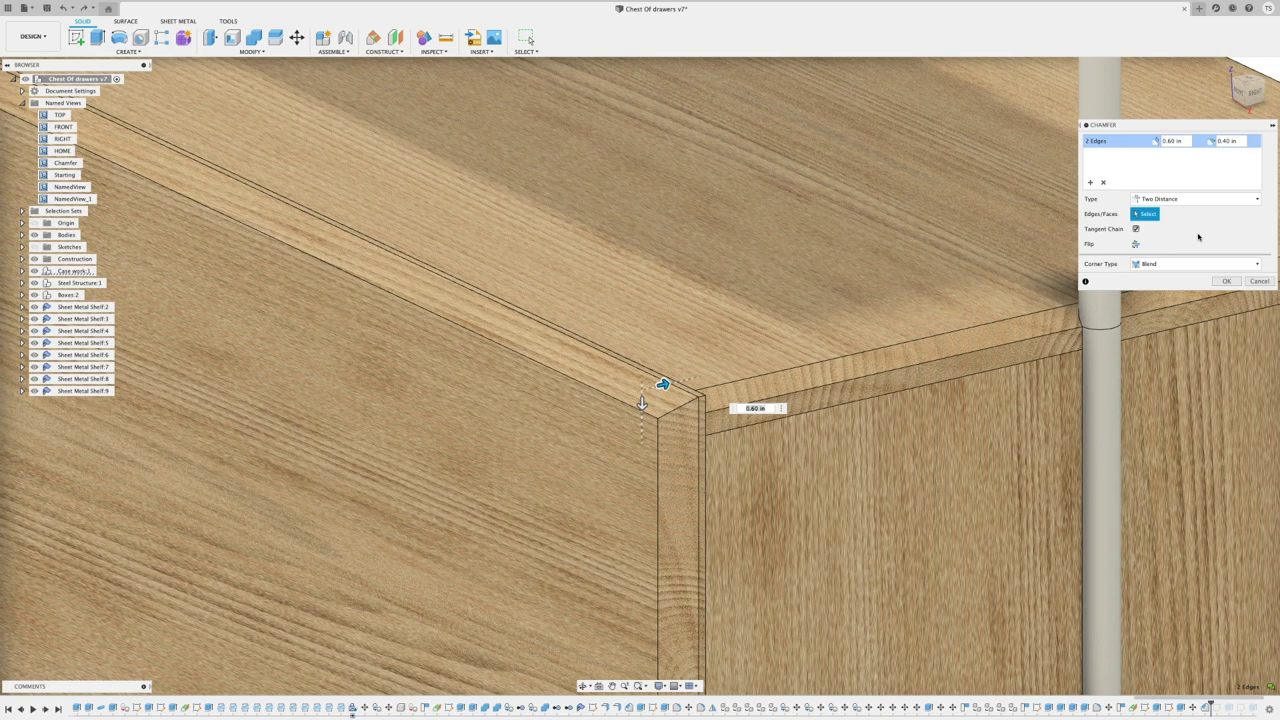
# Switch the chamfer type to Distance and Angle with a 45° angle
pyautogui.click(1198, 200)
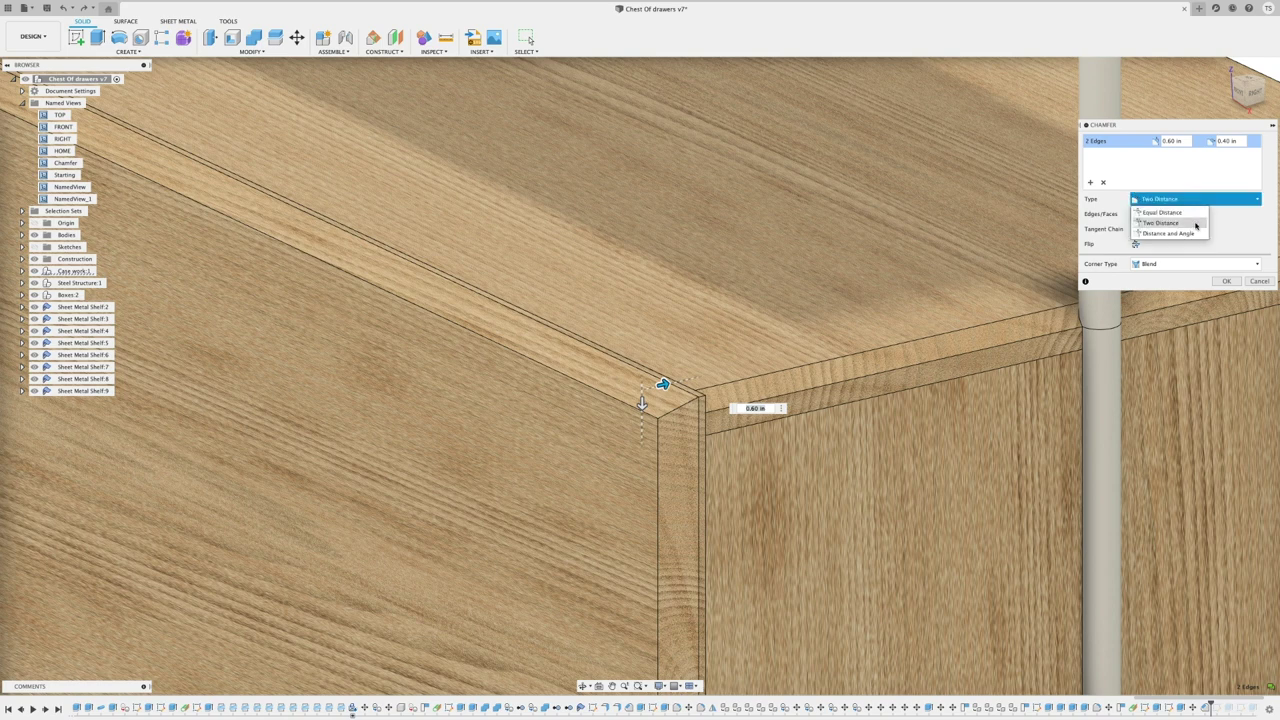
pyautogui.click(1197, 233)
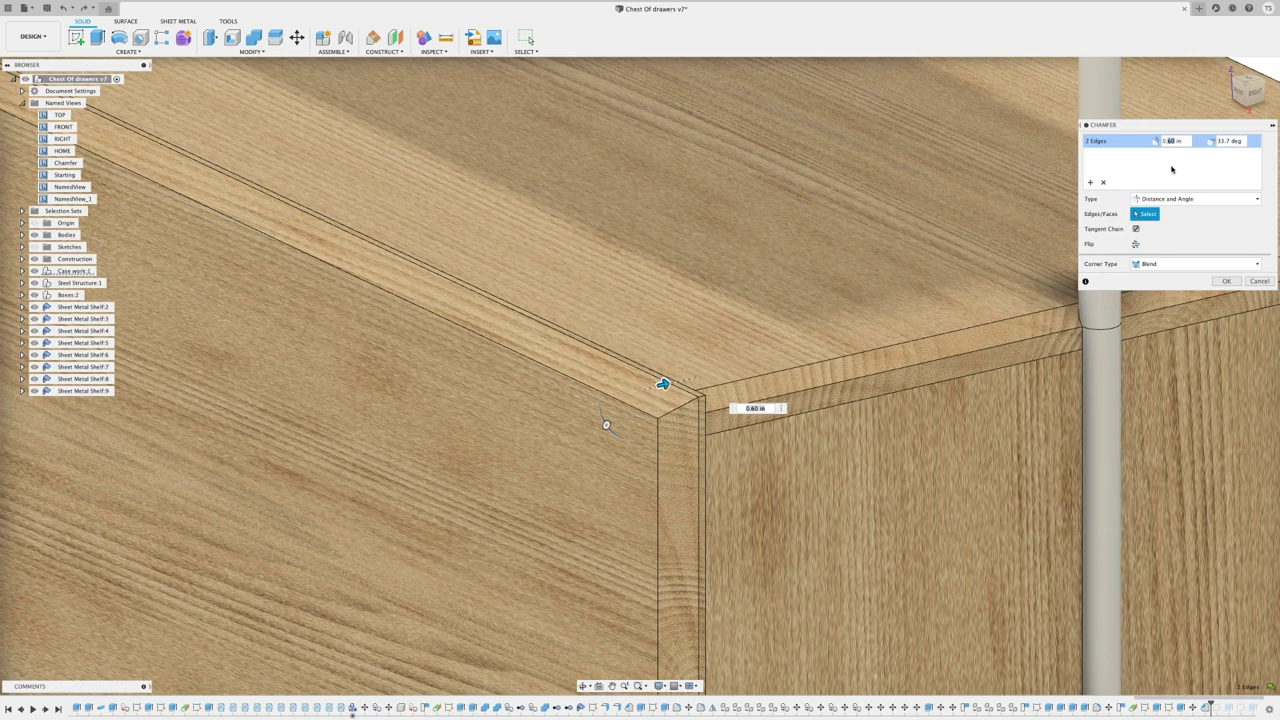
pyautogui.write('25')
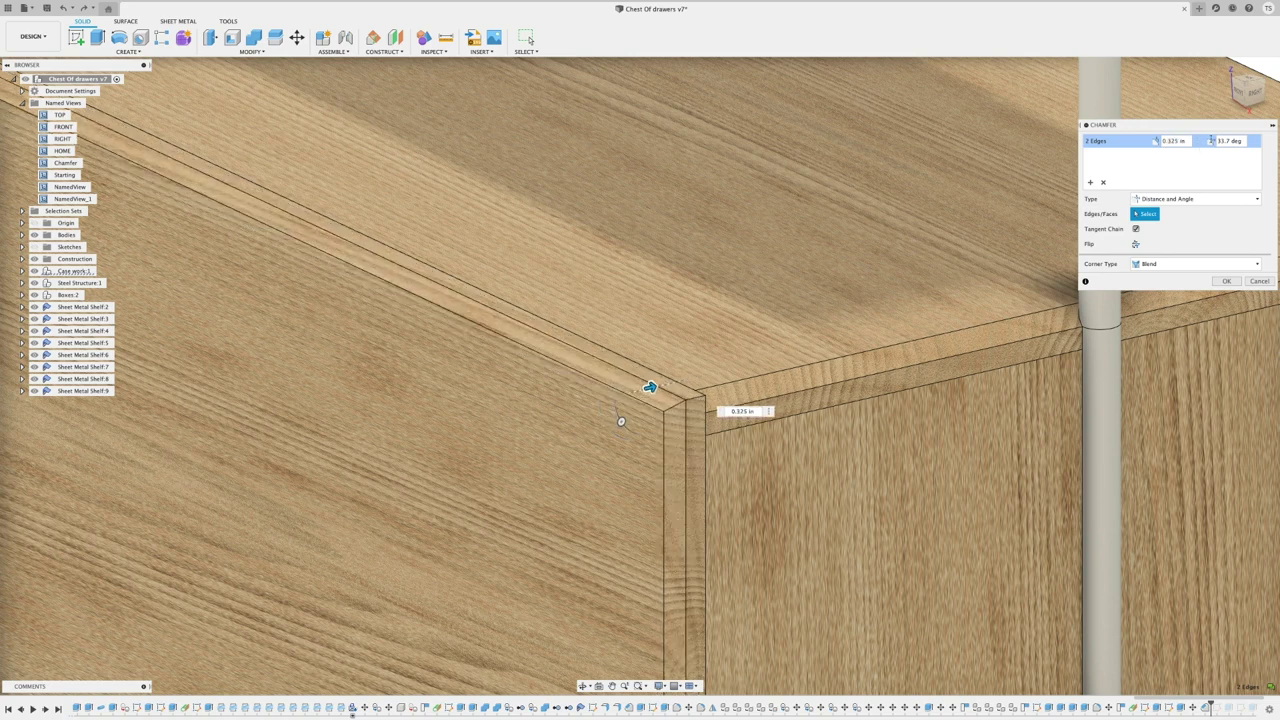
pyautogui.doubleClick(1222, 141)
pyautogui.write('45')
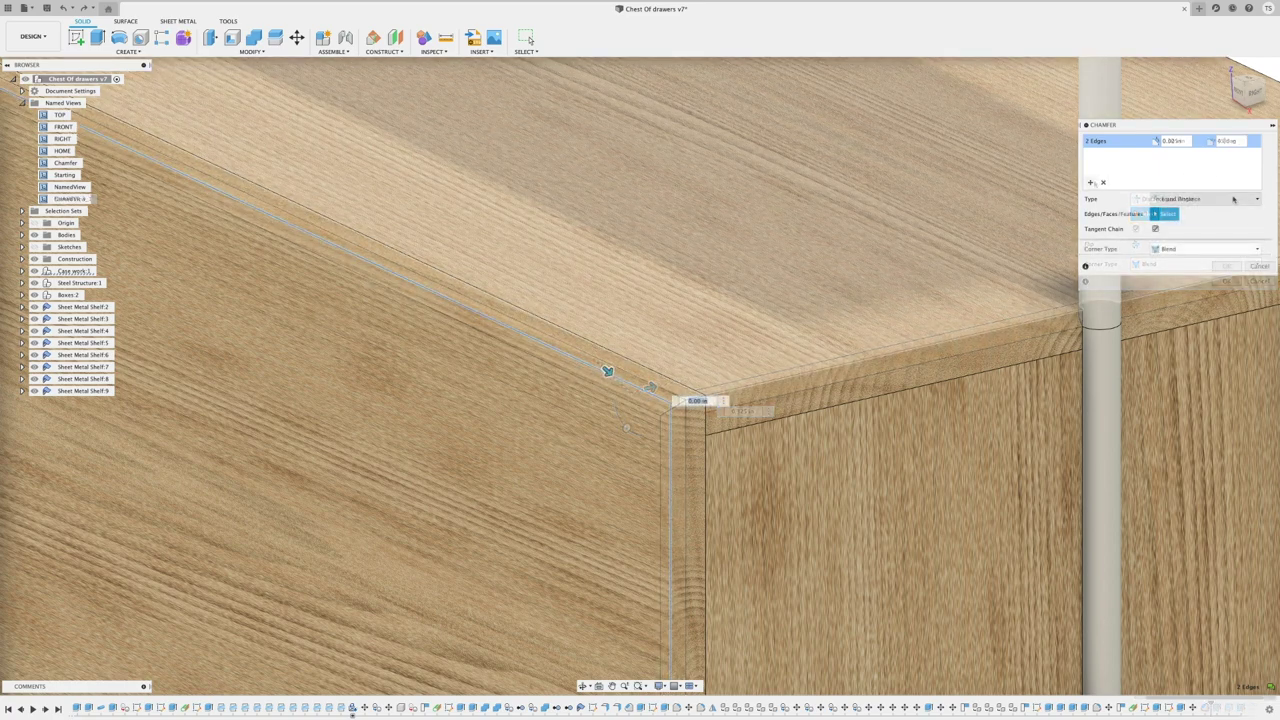
pyautogui.click(1219, 200)
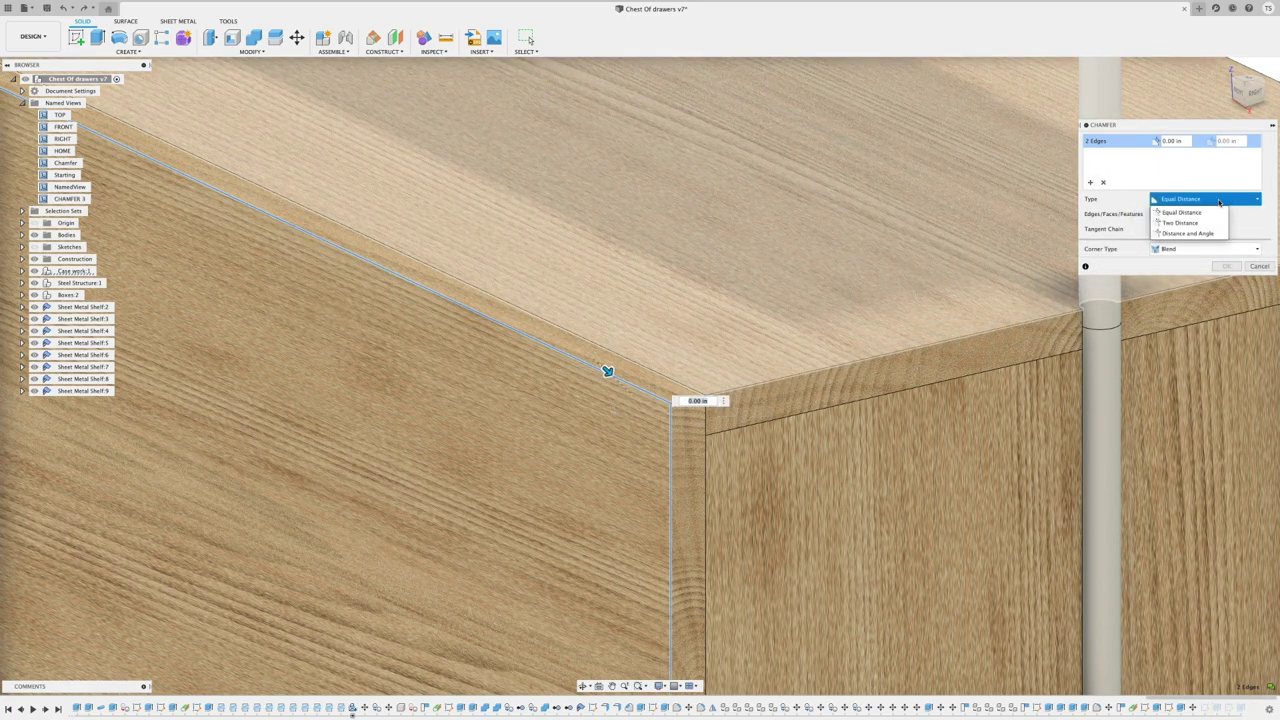
# Try Two Distances at 0.4 in and 0.50 in, then revert to Equal Distance
pyautogui.click(1216, 227)
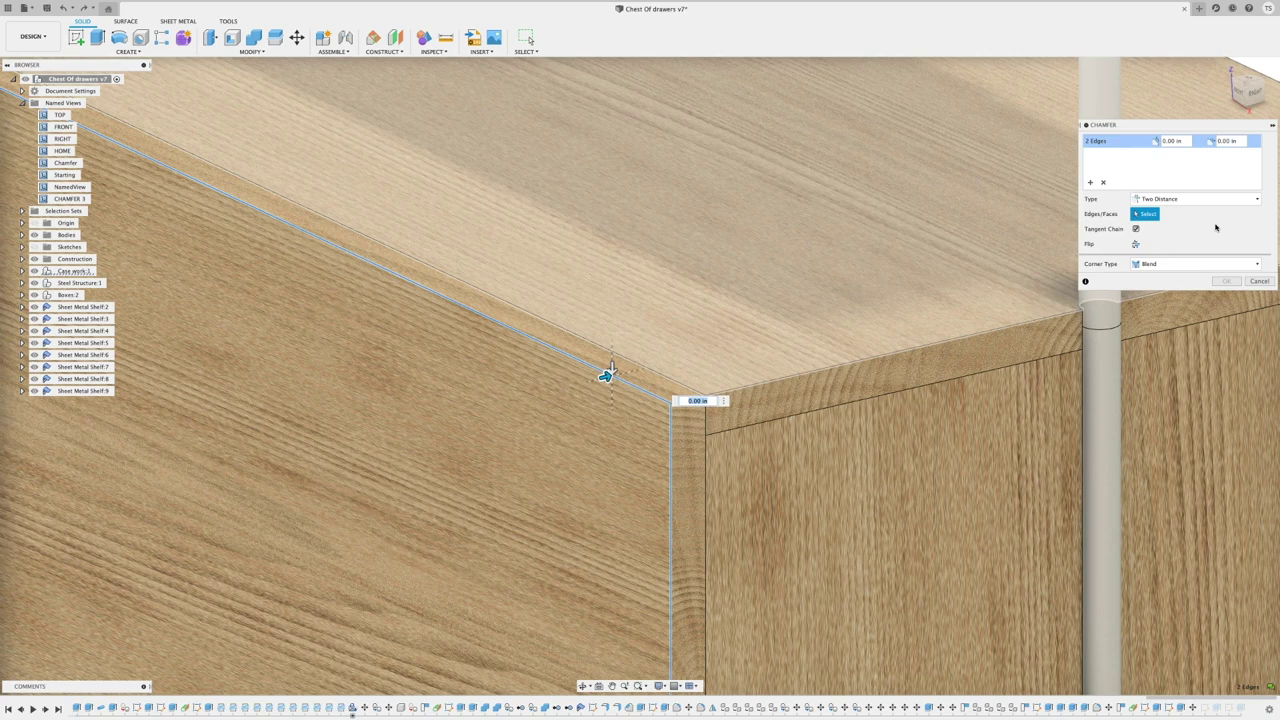
pyautogui.moveTo(614, 370); pyautogui.dragTo(620, 388)
pyautogui.write('0.4')
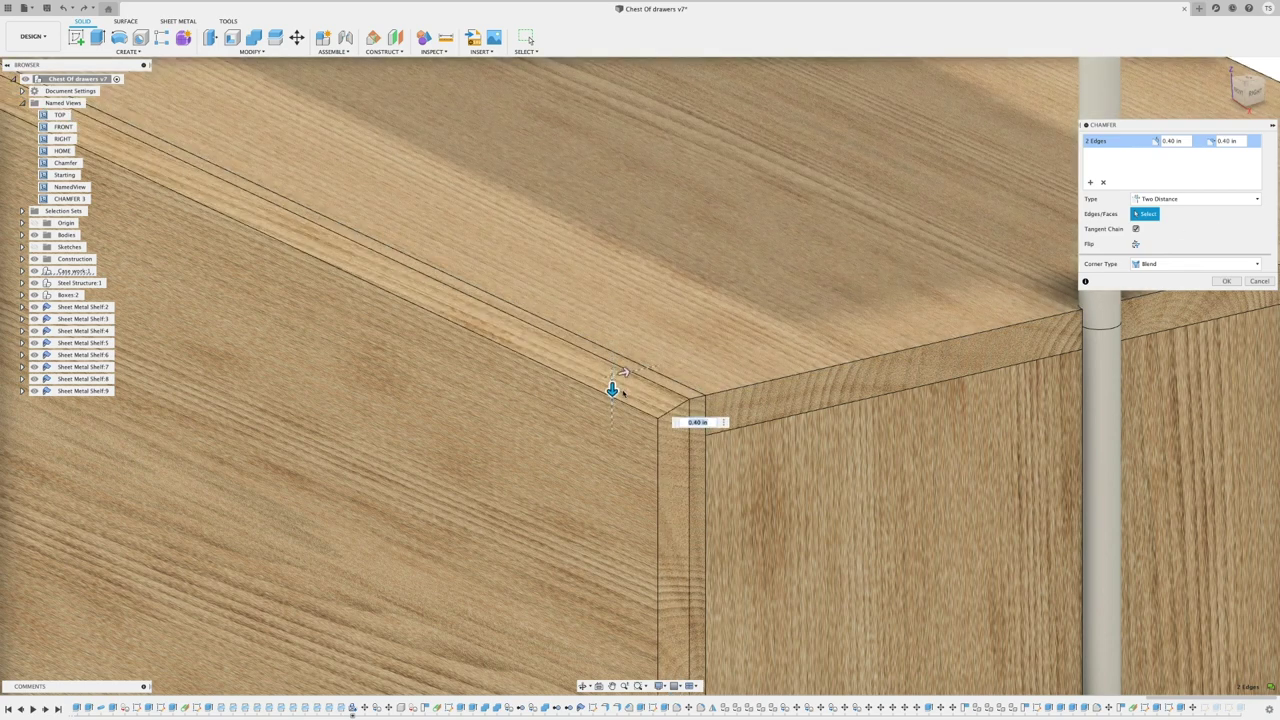
pyautogui.press('Tab')
pyautogui.moveTo(622, 372); pyautogui.dragTo(612, 427)
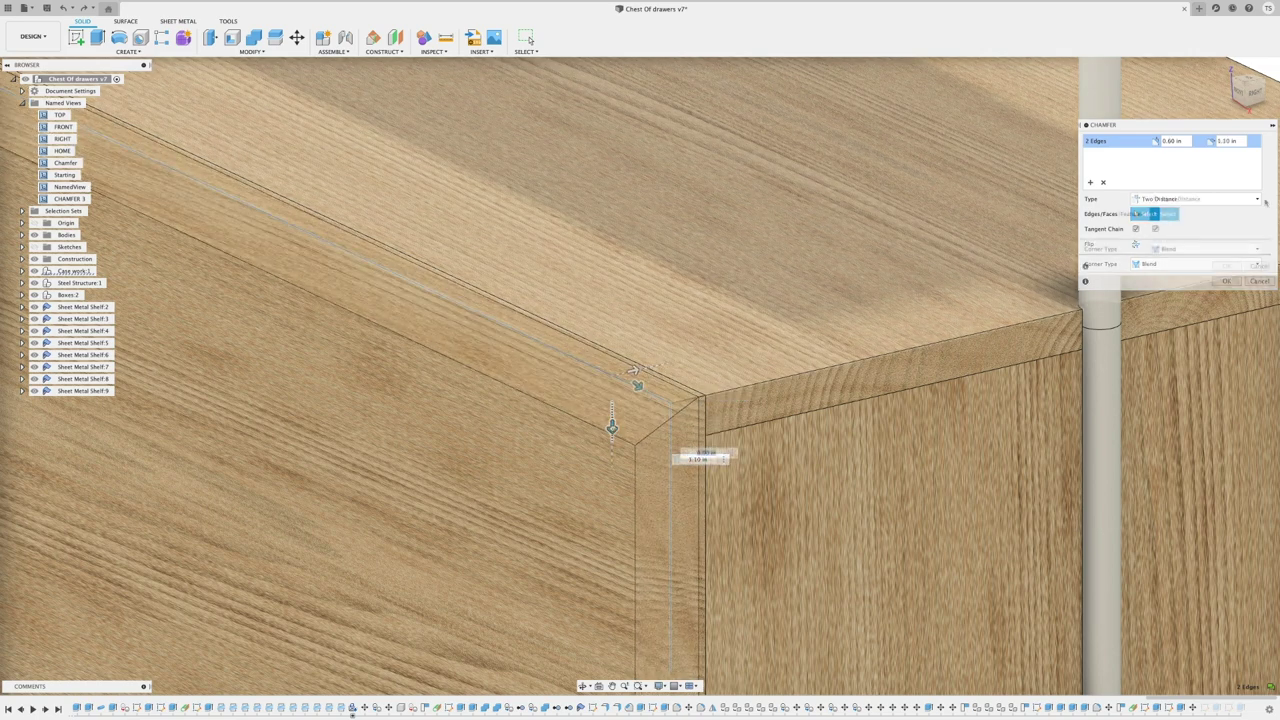
pyautogui.click(1200, 199)
pyautogui.click(1181, 212)
# Set a Distance and Angle chamfer of 0.325 in at 40°, toggling Flip on and back off
pyautogui.click(1255, 200)
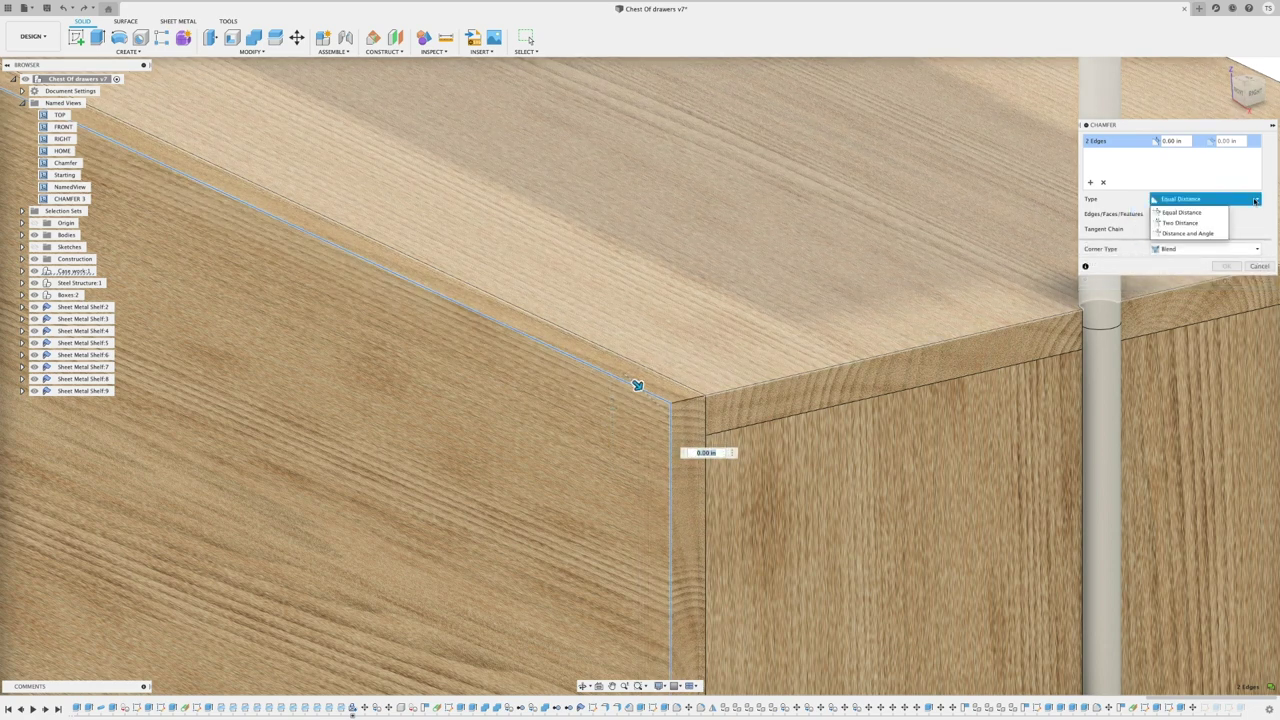
pyautogui.click(1214, 233)
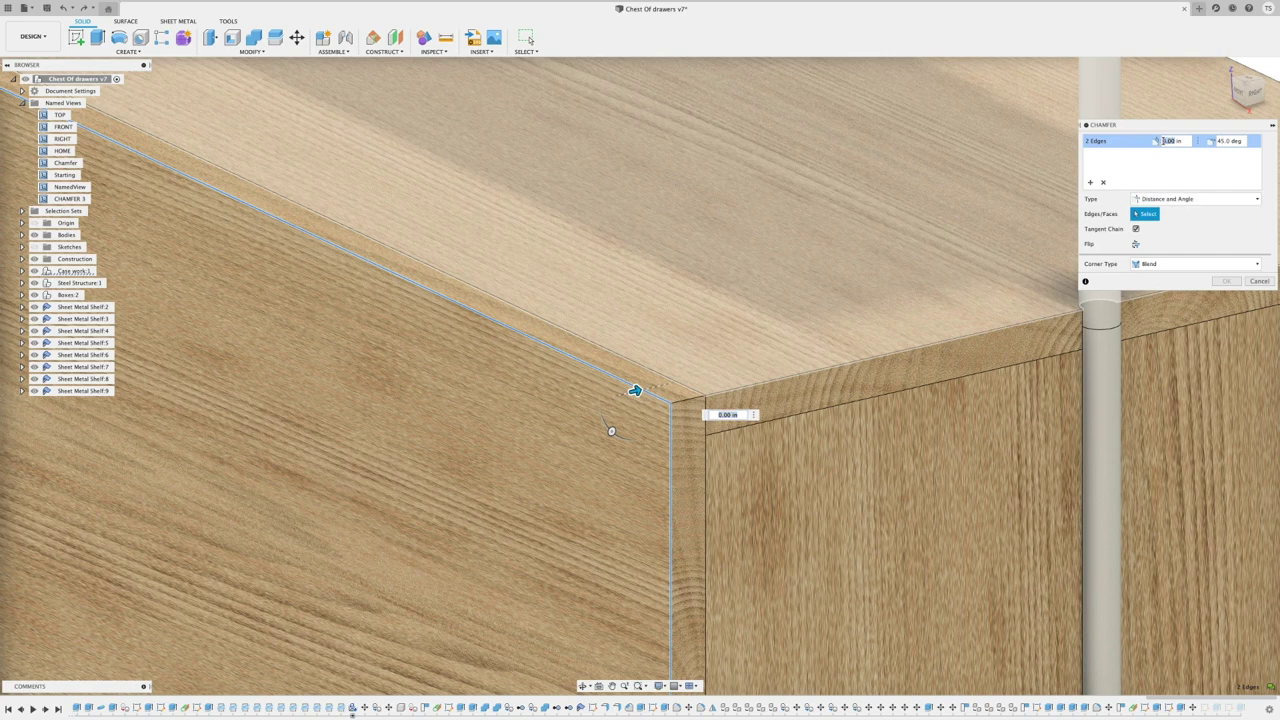
pyautogui.press('BackSpace')
pyautogui.write('.325')
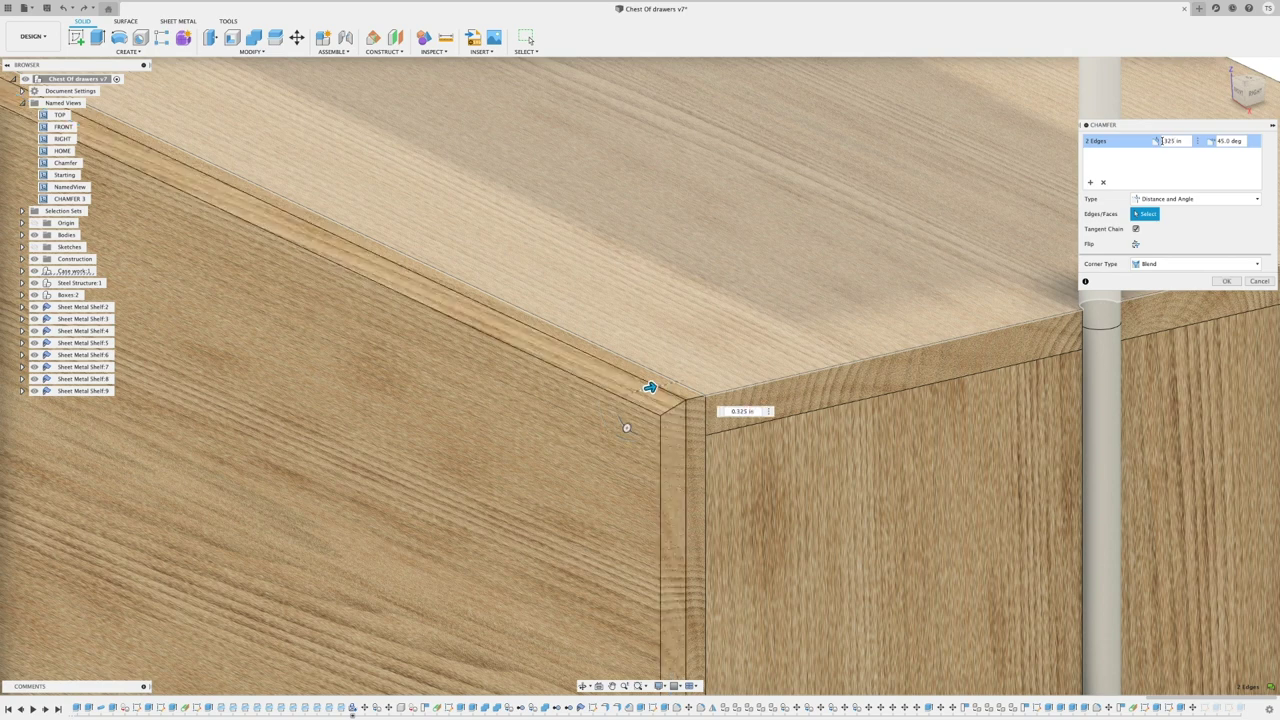
pyautogui.press('Tab')
pyautogui.write('40')
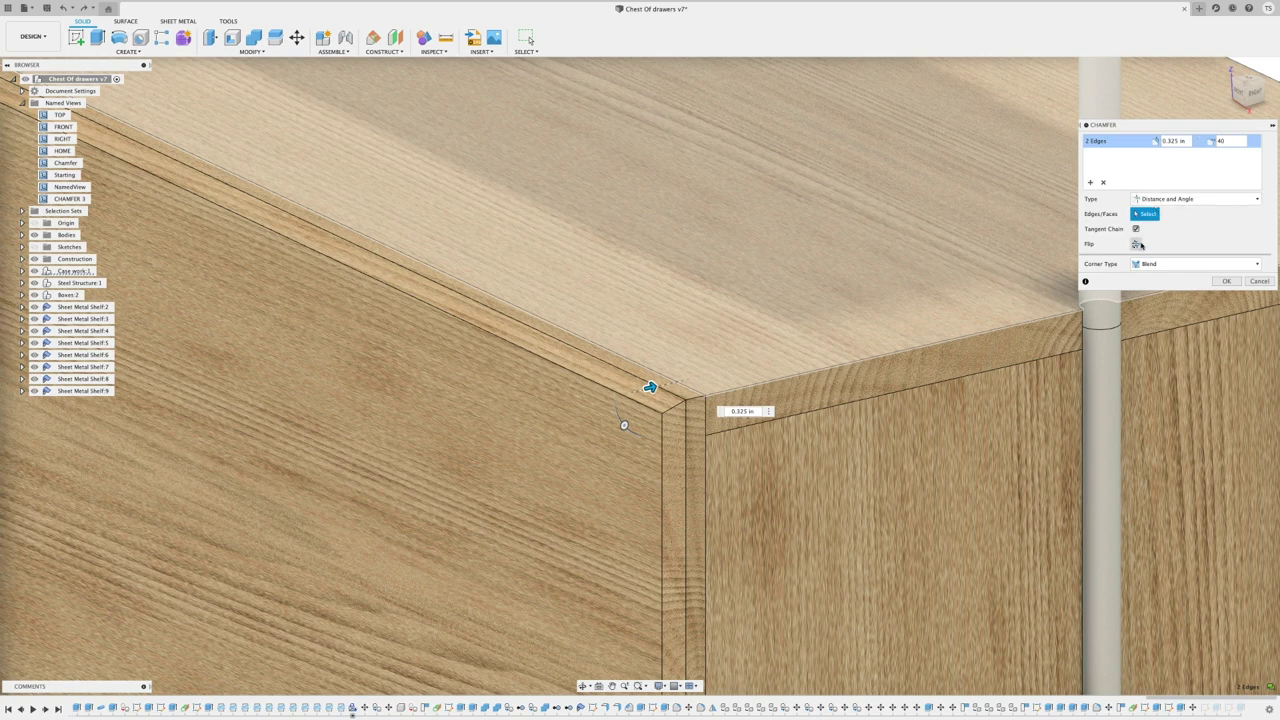
pyautogui.click(1137, 244)
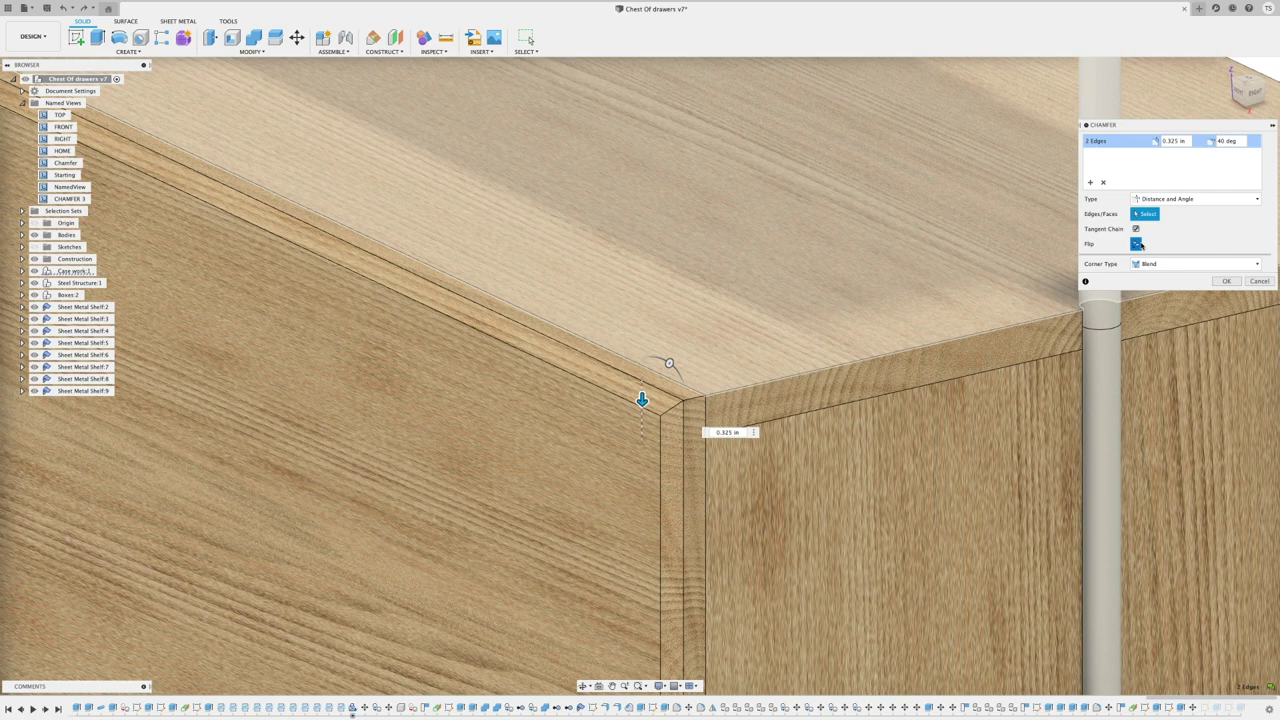
pyautogui.click(1139, 245)
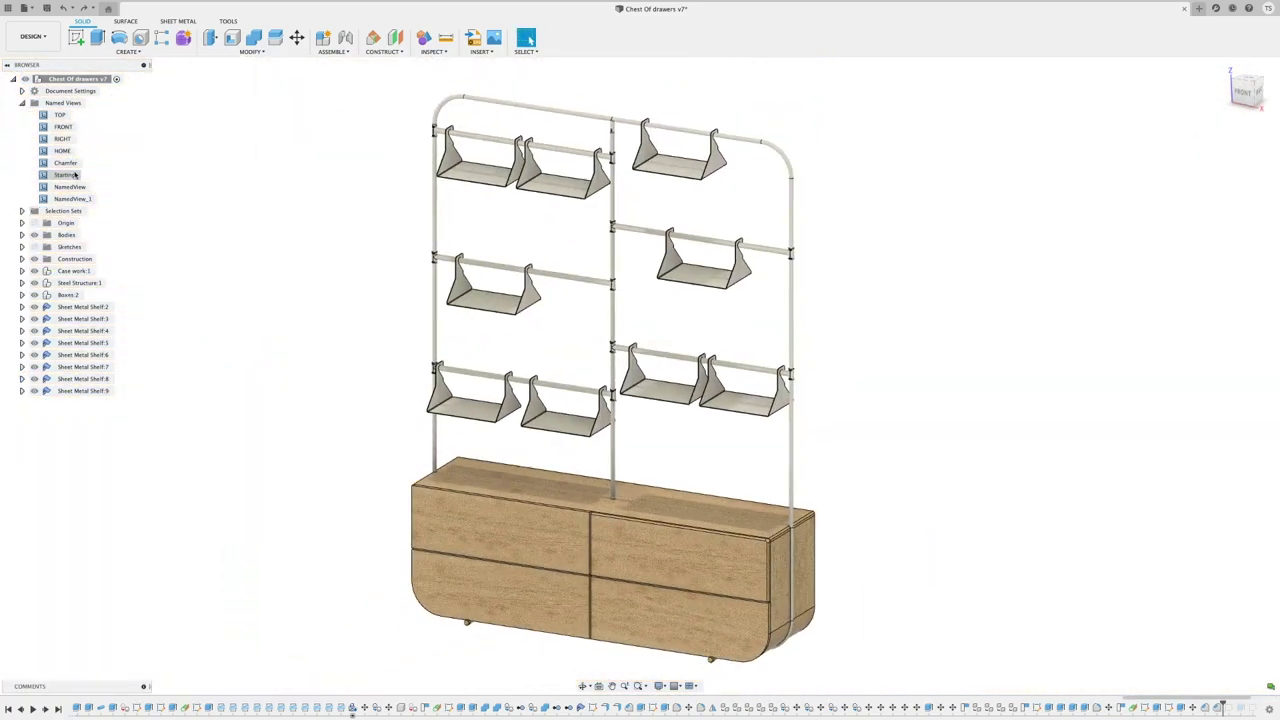
# Create a new drawing of the room divider using Drawing > From Design
pyautogui.click(55, 46)
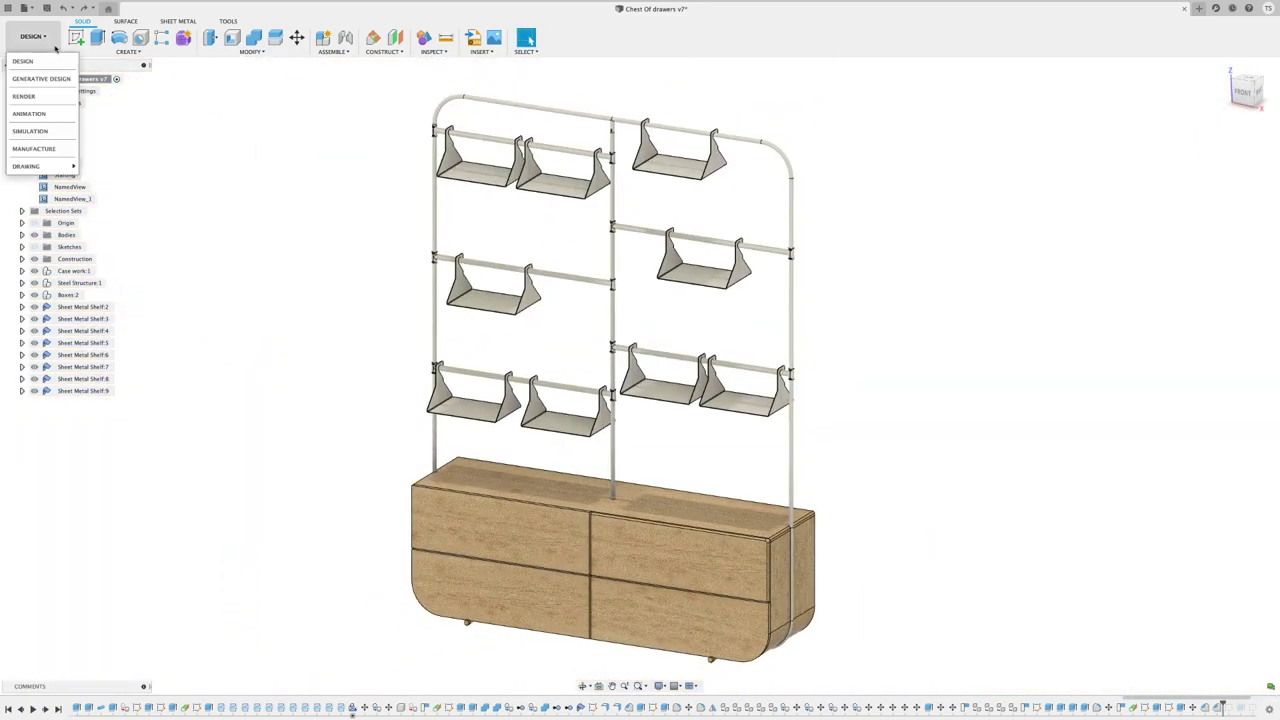
pyautogui.moveTo(57, 167)
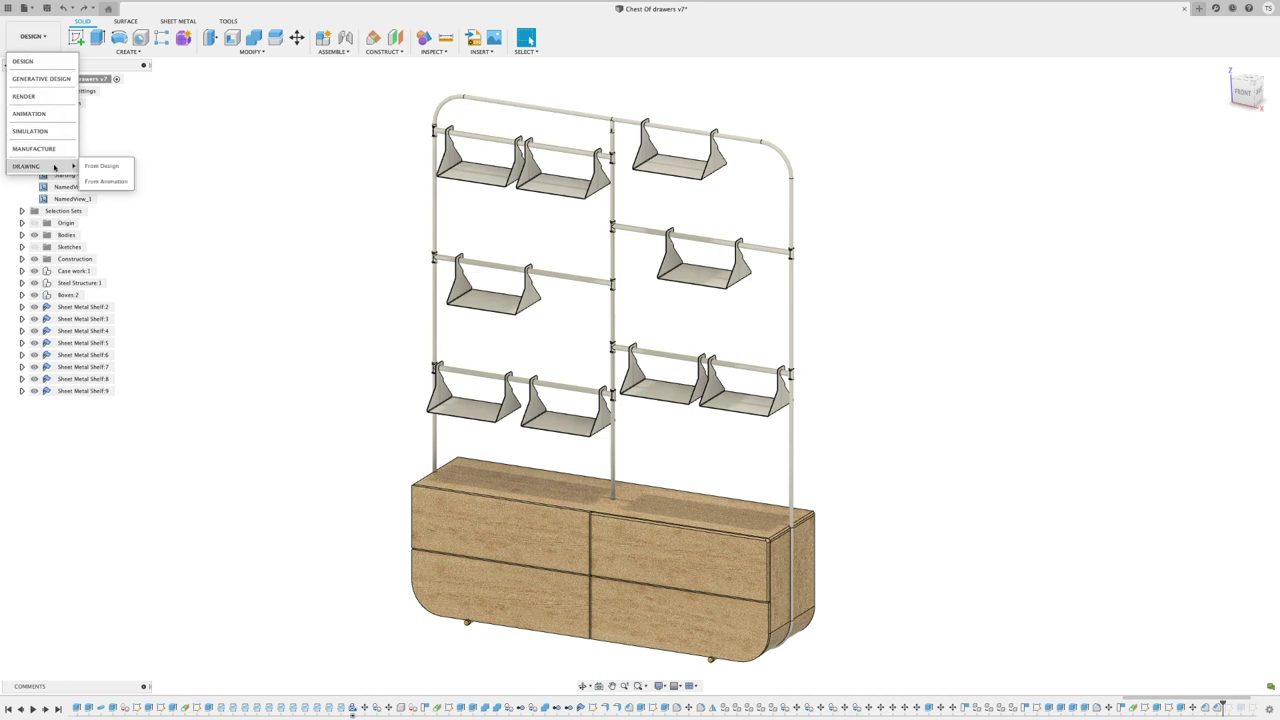
pyautogui.click(122, 167)
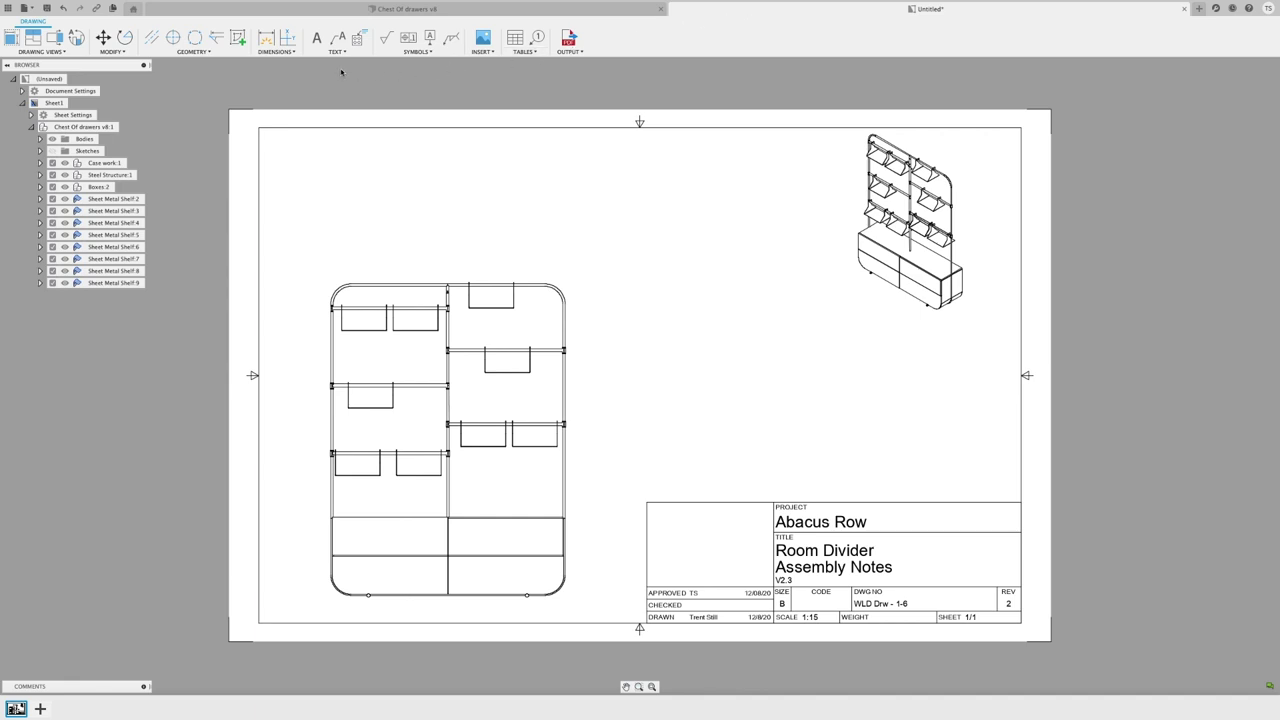
# Create Detail A around the front view's top T-joint and place it to the right
pyautogui.click(76, 37)
pyautogui.scroll(2, 442, 291)
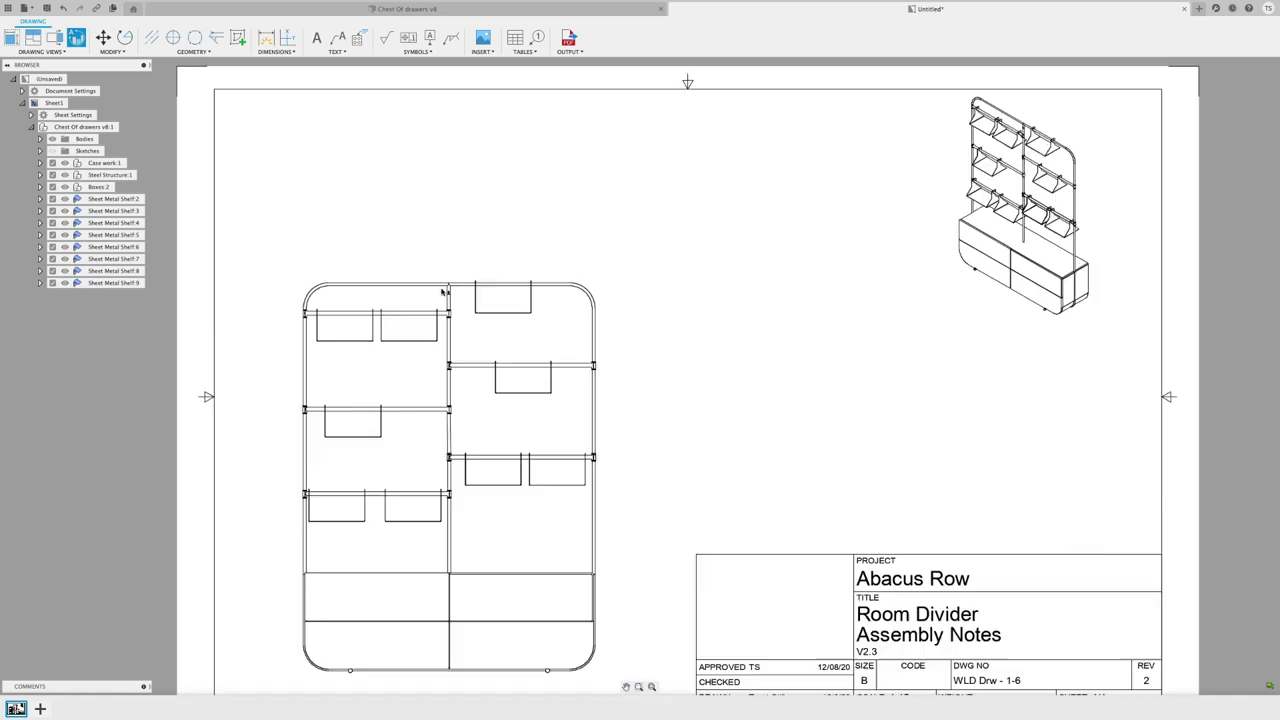
pyautogui.scroll(5, 442, 291)
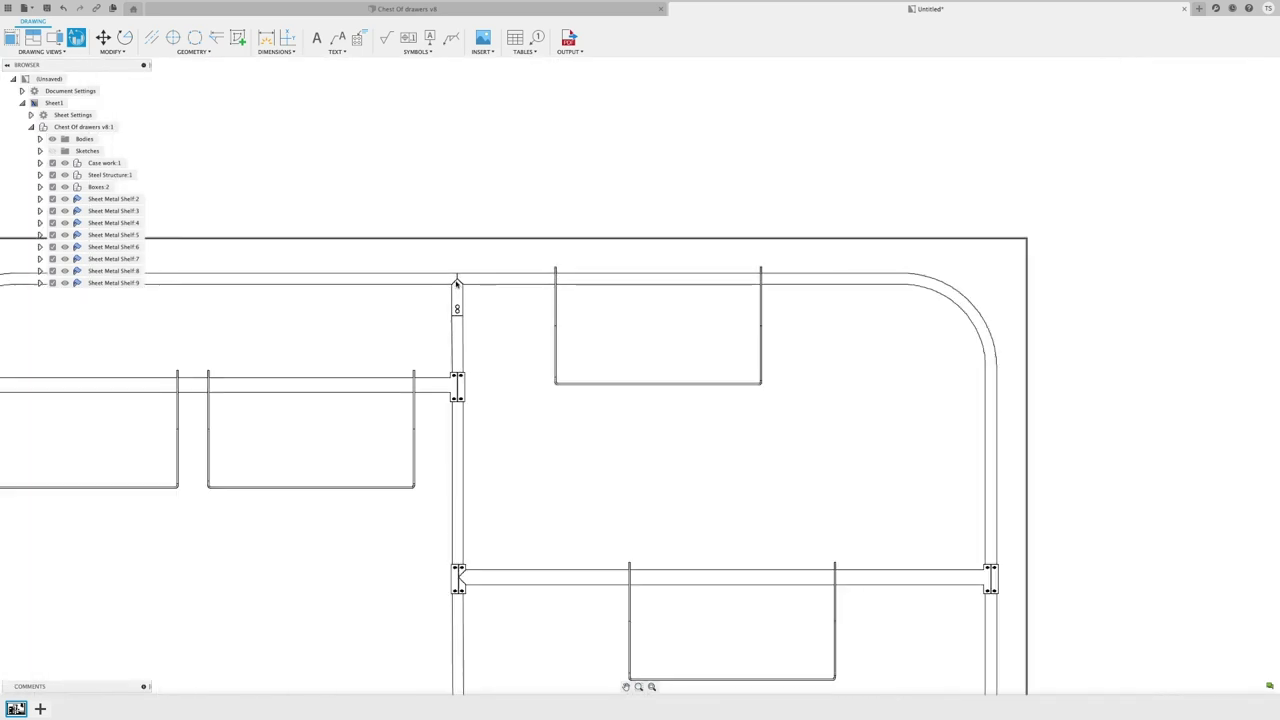
pyautogui.click(456, 284)
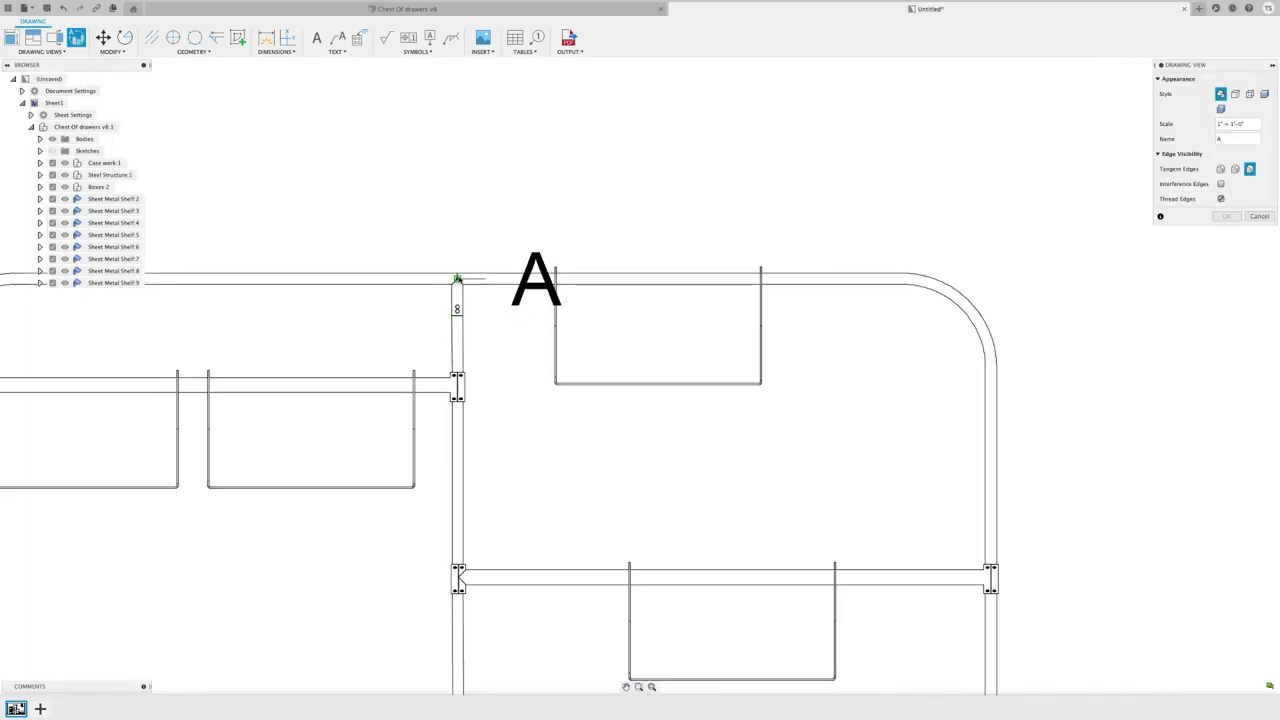
pyautogui.click(456, 280)
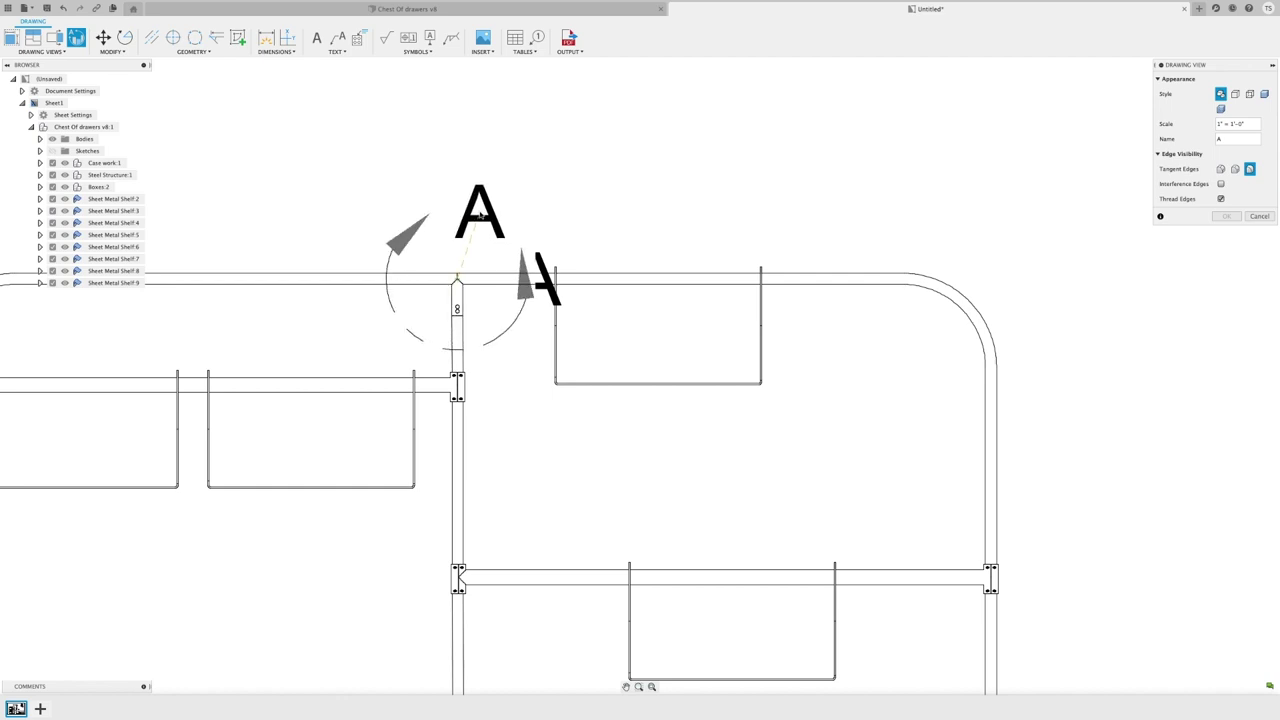
pyautogui.click(480, 212)
pyautogui.scroll(-10, 480, 212)
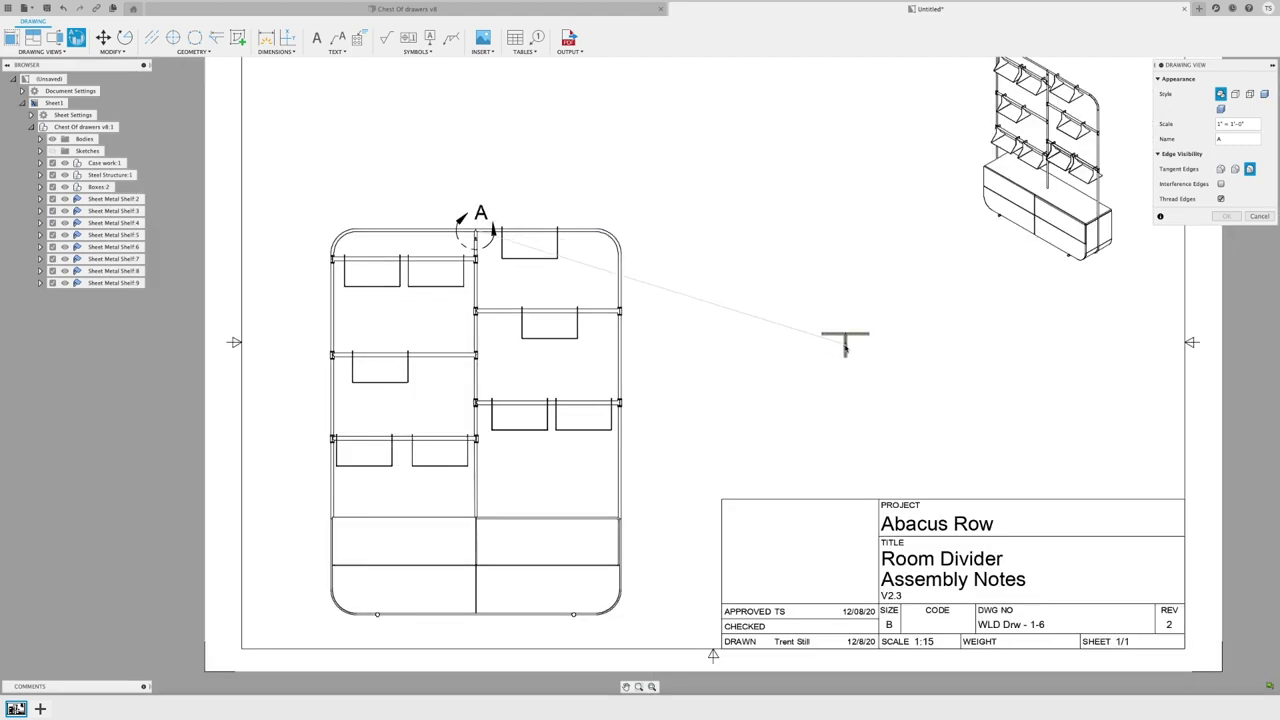
pyautogui.click(845, 345)
# Set Detail A to 1:5 scale and move its label just beneath the view
pyautogui.click(1266, 124)
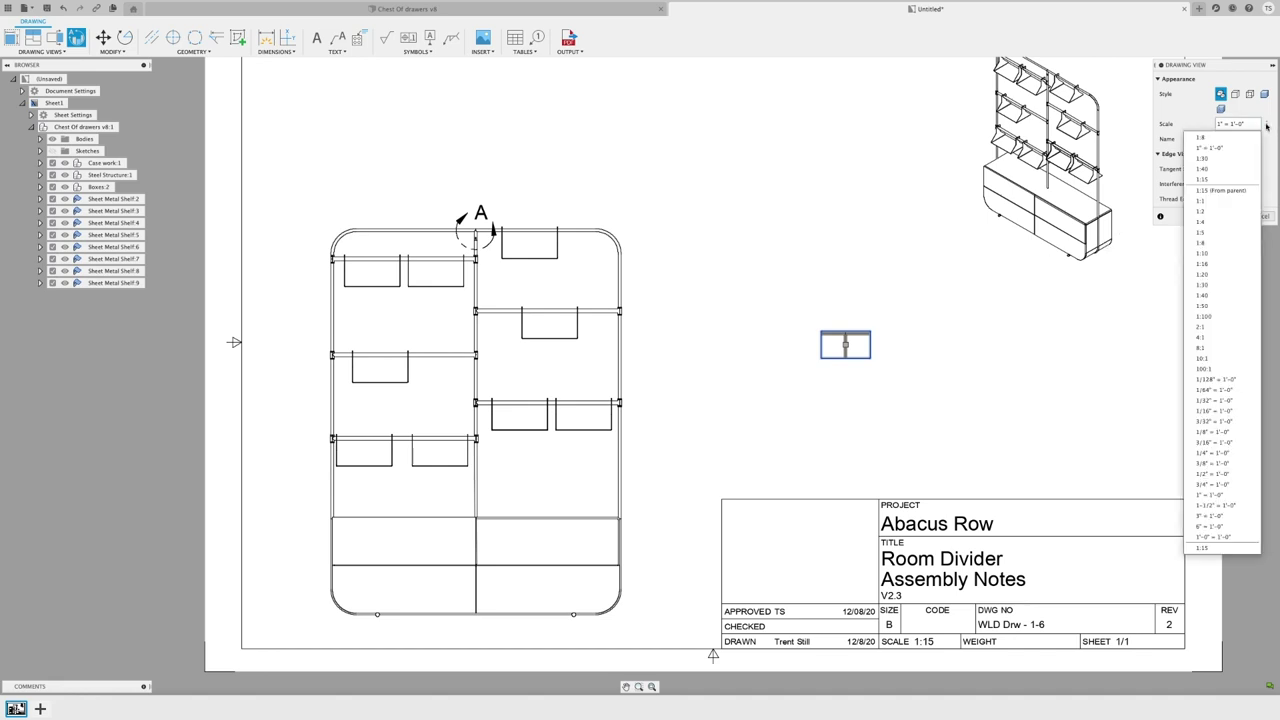
pyautogui.click(1230, 234)
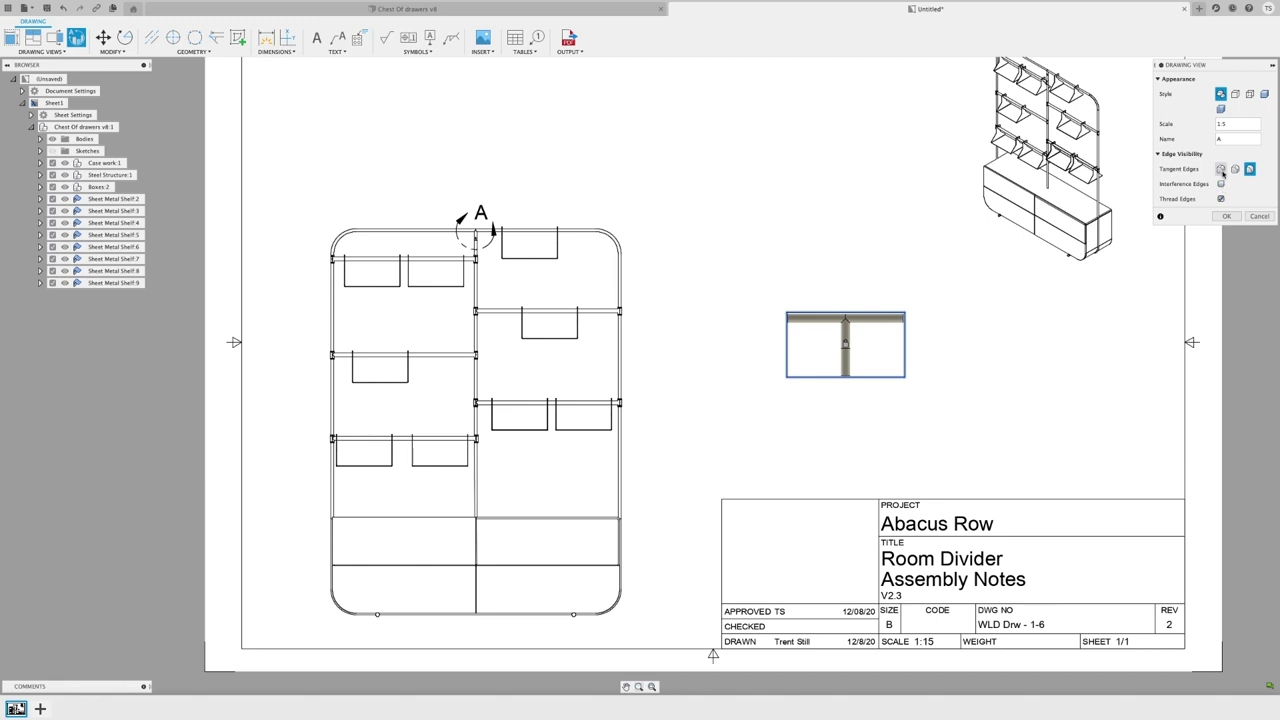
pyautogui.click(1227, 216)
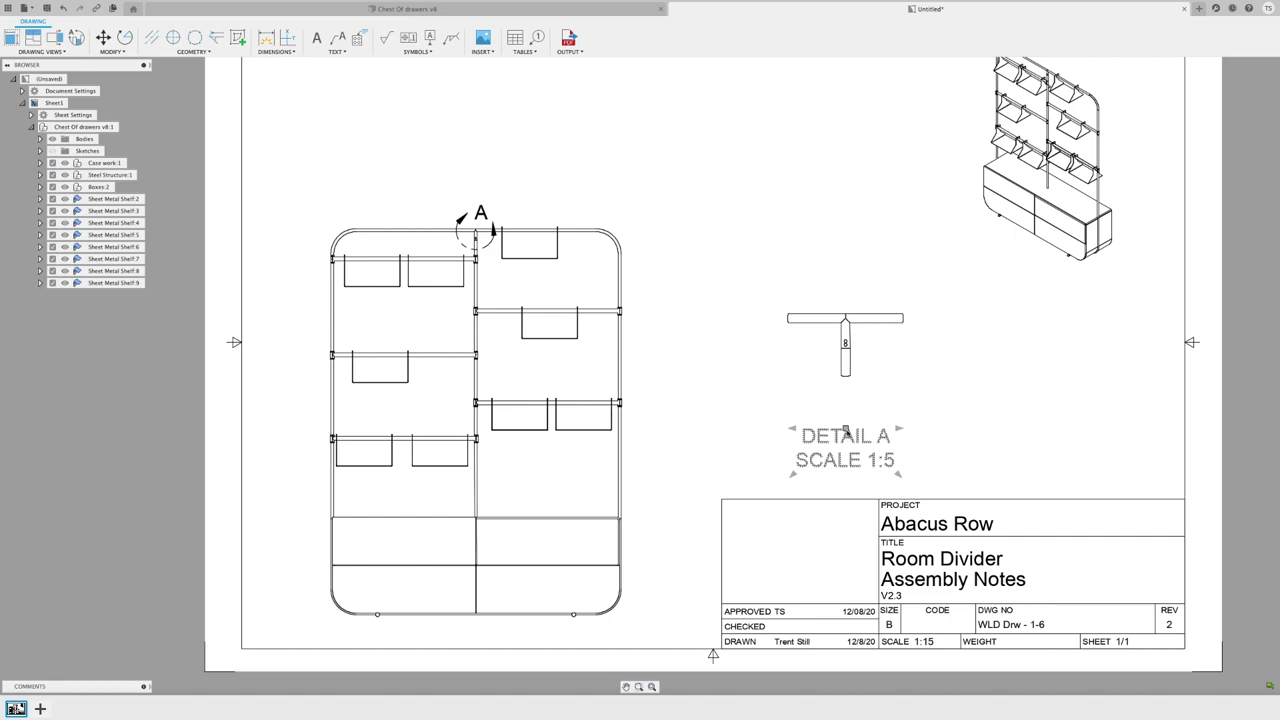
pyautogui.moveTo(845, 430); pyautogui.dragTo(845, 410)
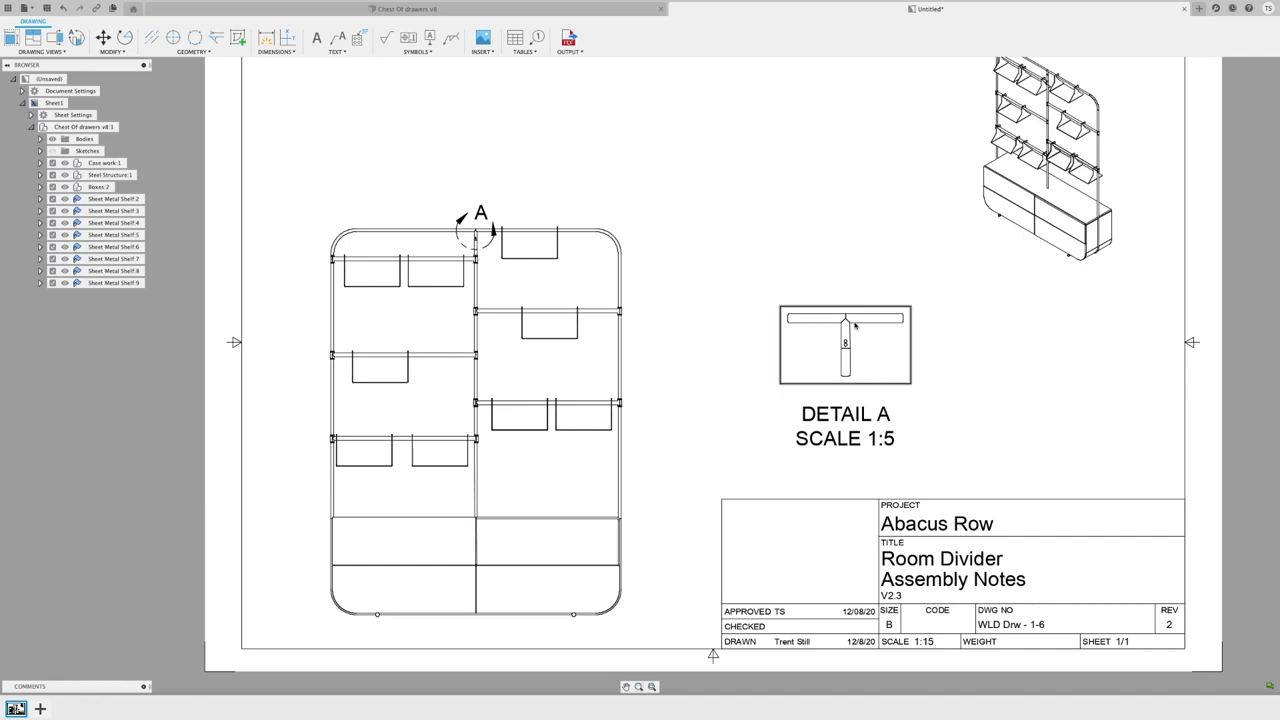
pyautogui.scroll(5, 855, 325)
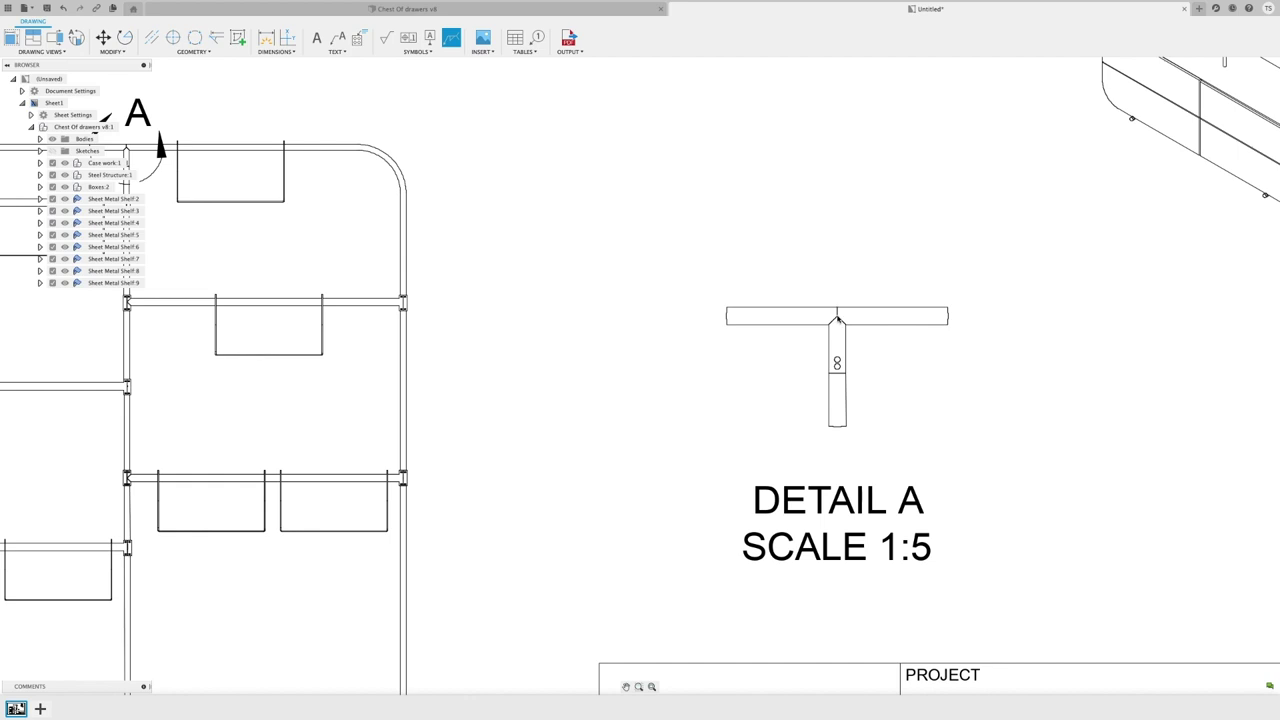
# Attach a Seam Weld on Reference Line symbol by leader to Detail A's T-joint, with a process note
pyautogui.click(836, 309)
pyautogui.click(731, 203)
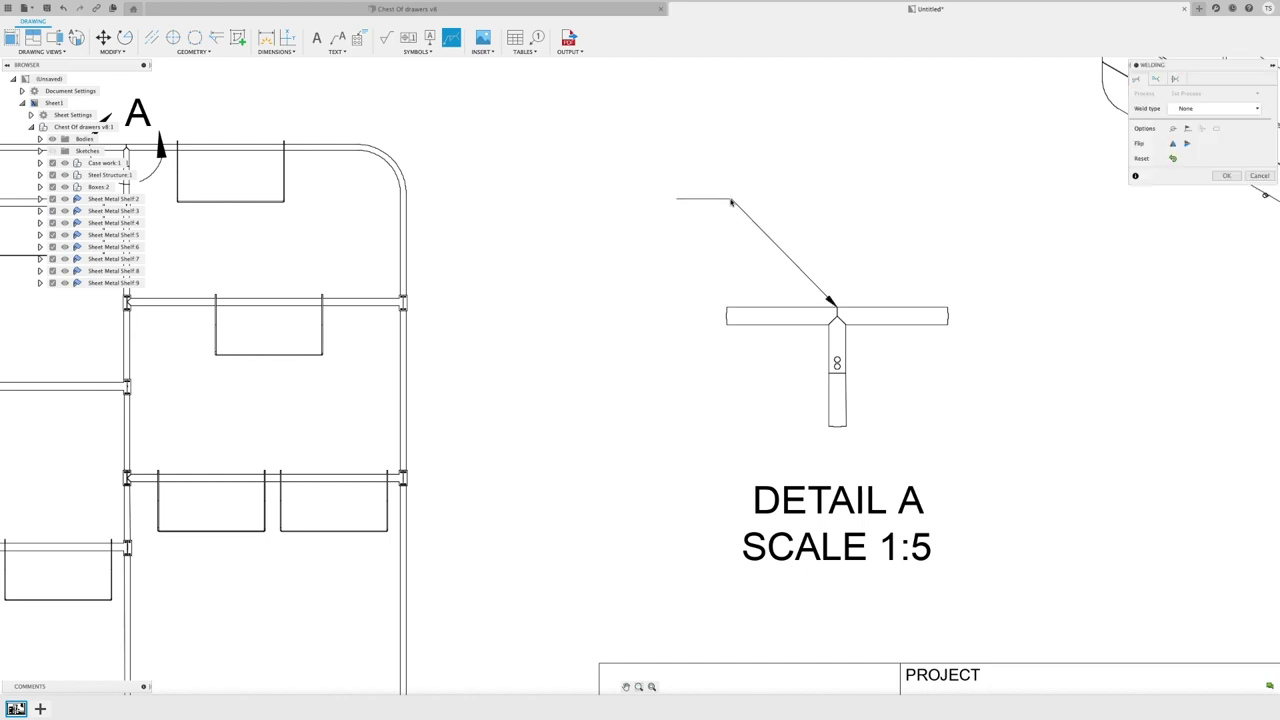
pyautogui.click(1224, 110)
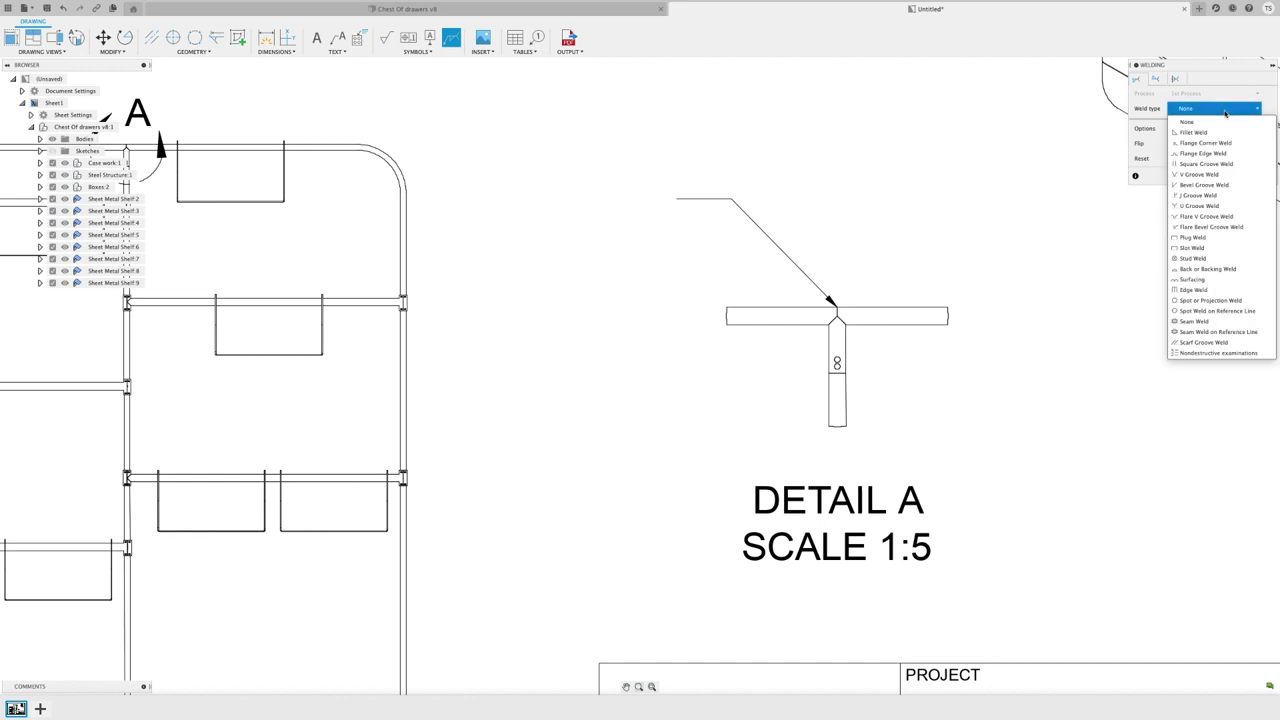
pyautogui.click(1239, 332)
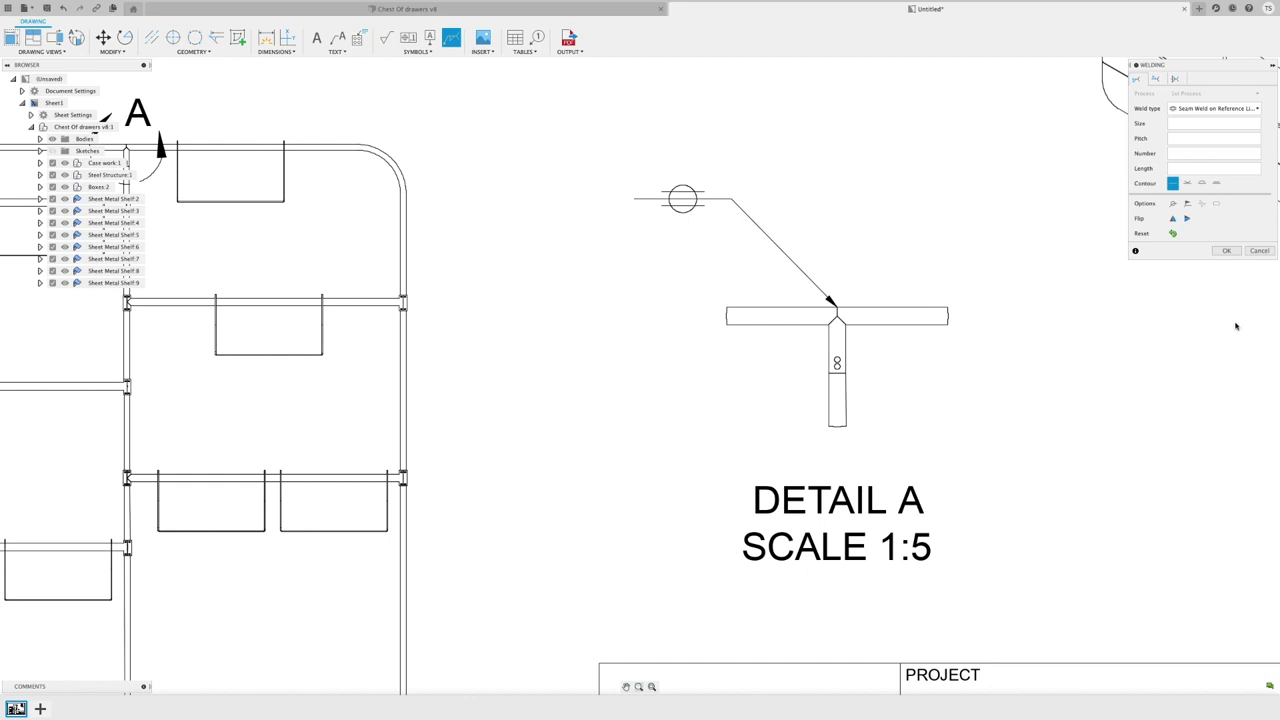
pyautogui.click(1176, 79)
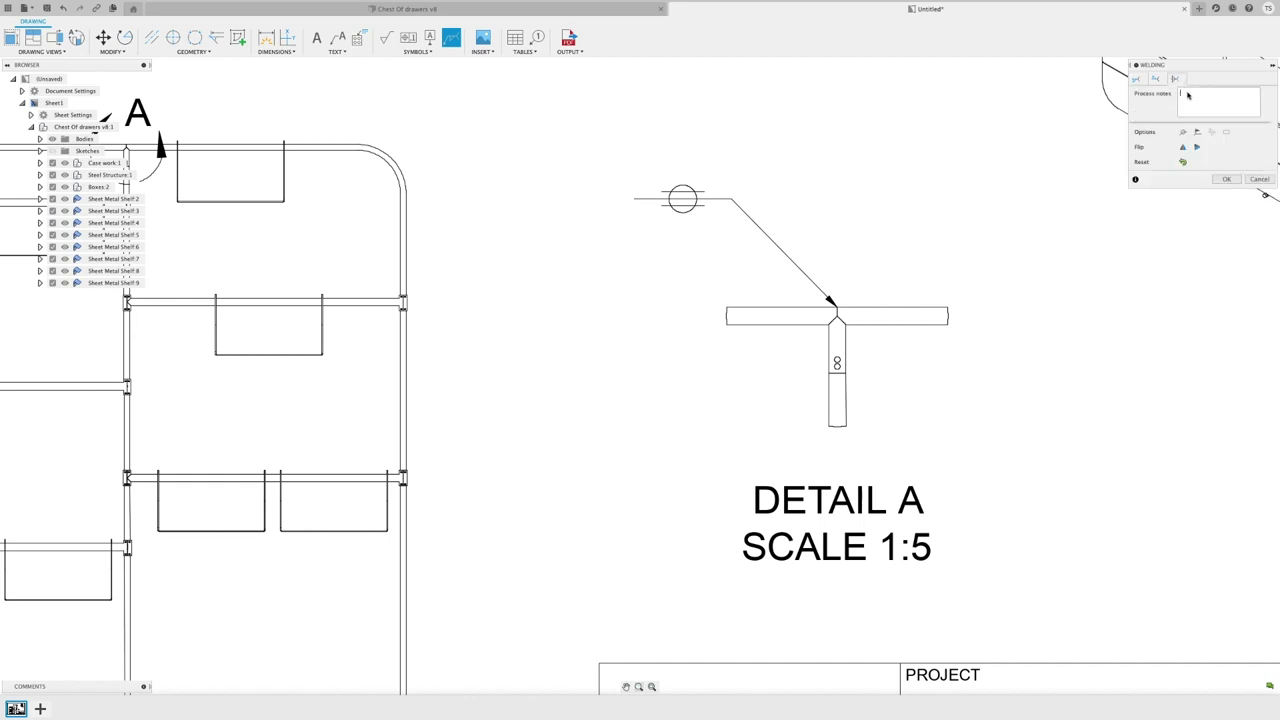
pyautogui.write('Seam')
pyautogui.click(1226, 179)
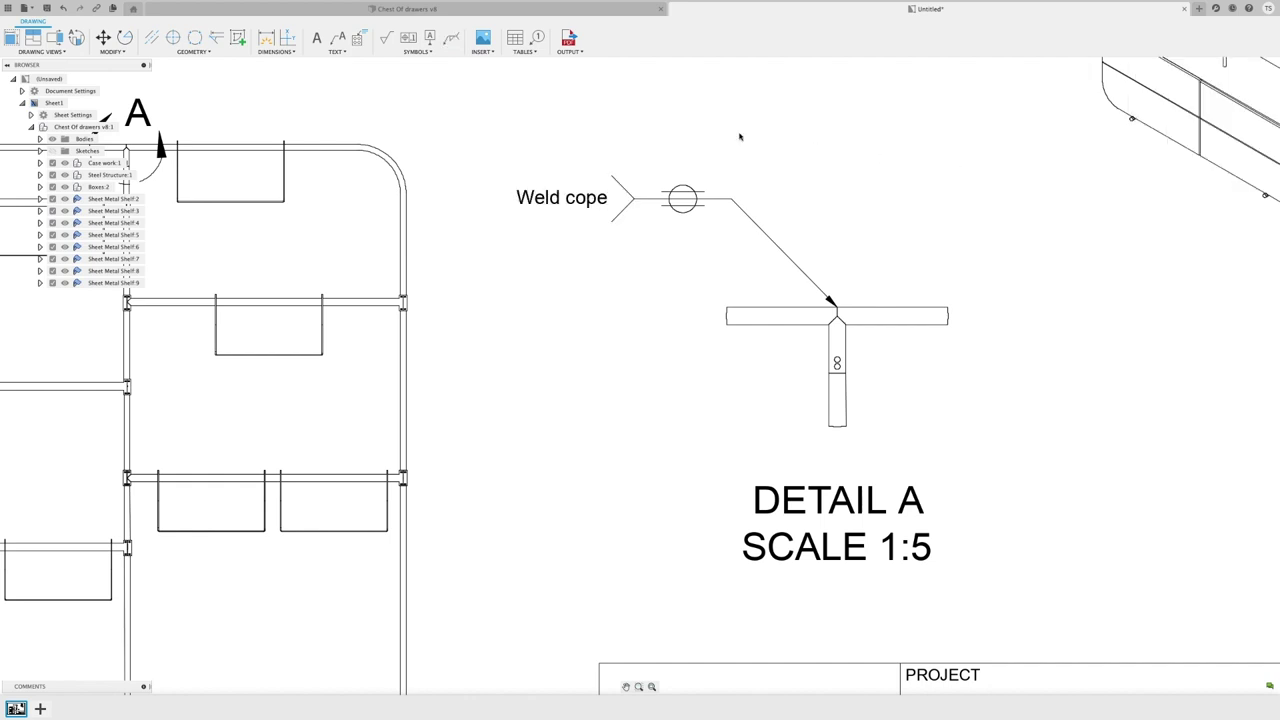
# Place a second weld symbol with its leader on the vertical member
pyautogui.click(417, 51)
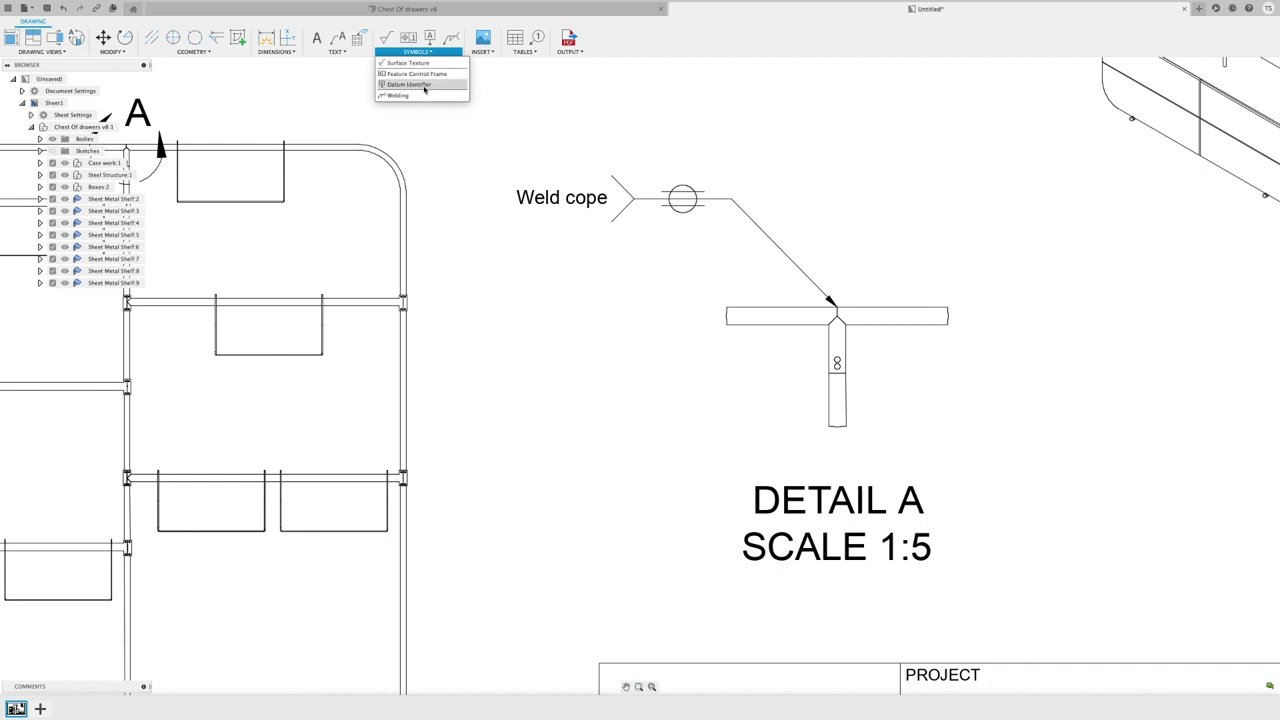
pyautogui.click(427, 96)
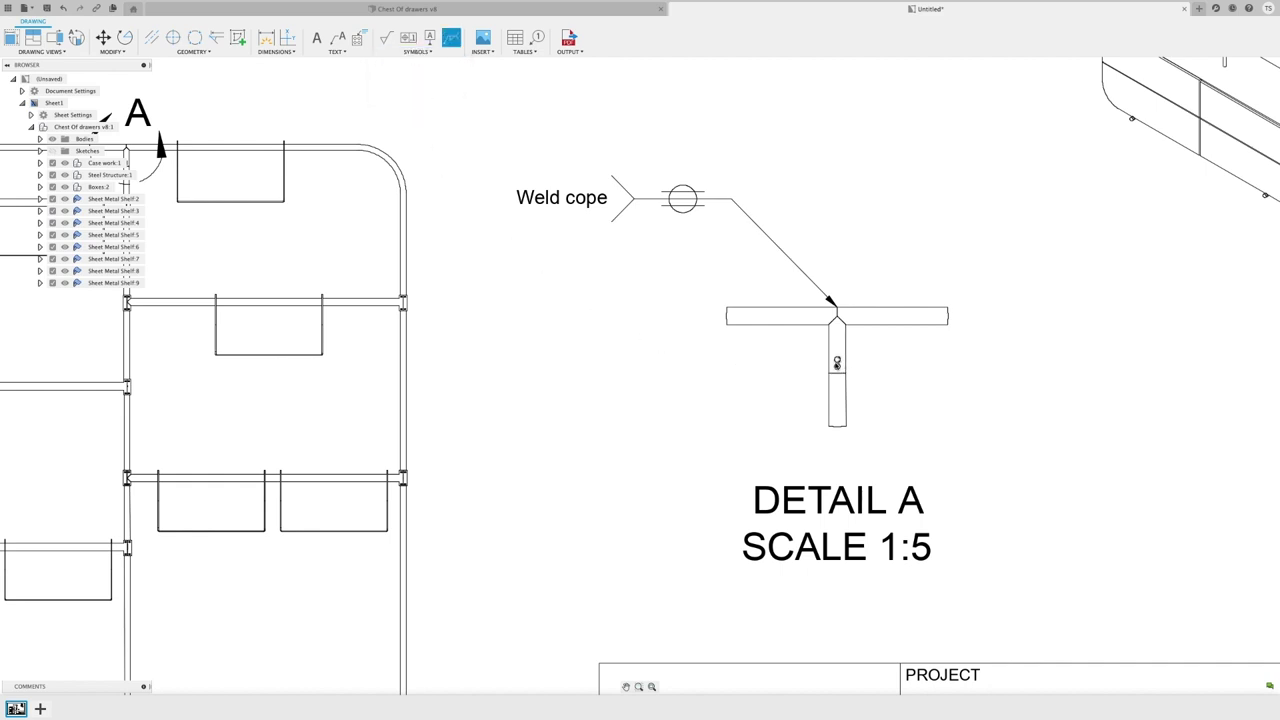
pyautogui.click(837, 363)
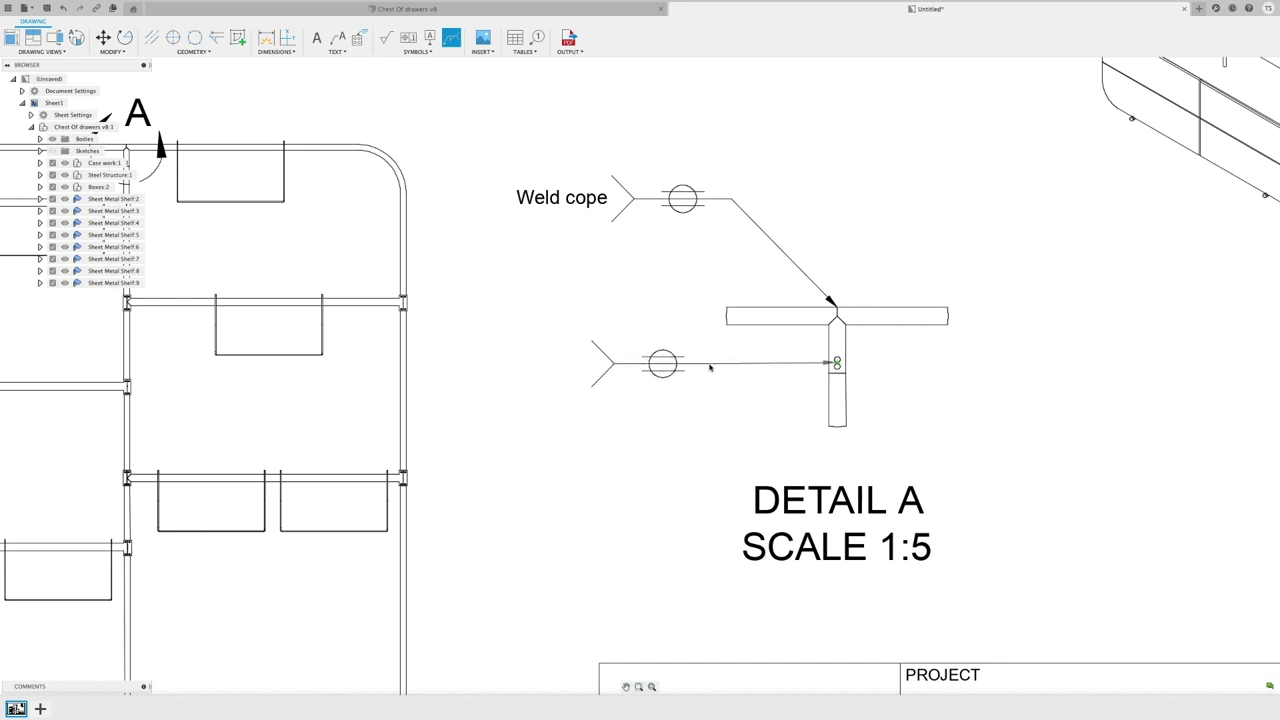
pyautogui.click(706, 368)
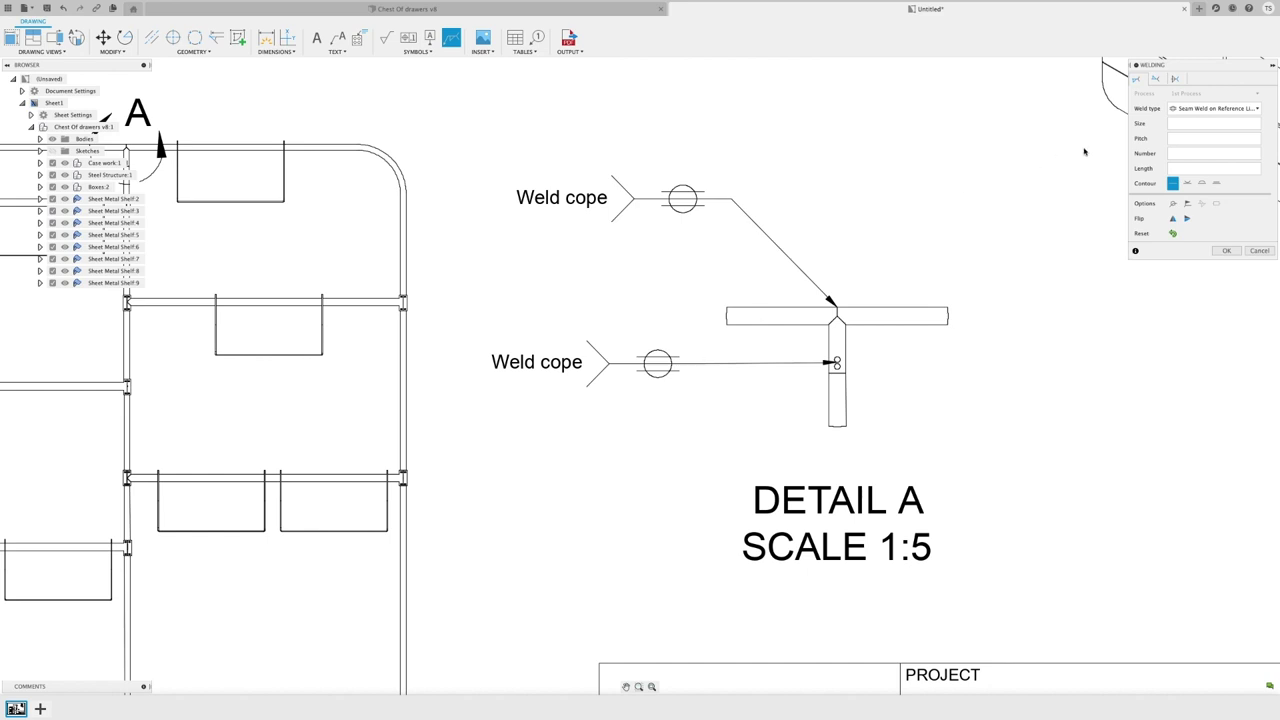
# Set Spot or Projection Weld on both sides and change the note to '2x bung weld'
pyautogui.click(1180, 108)
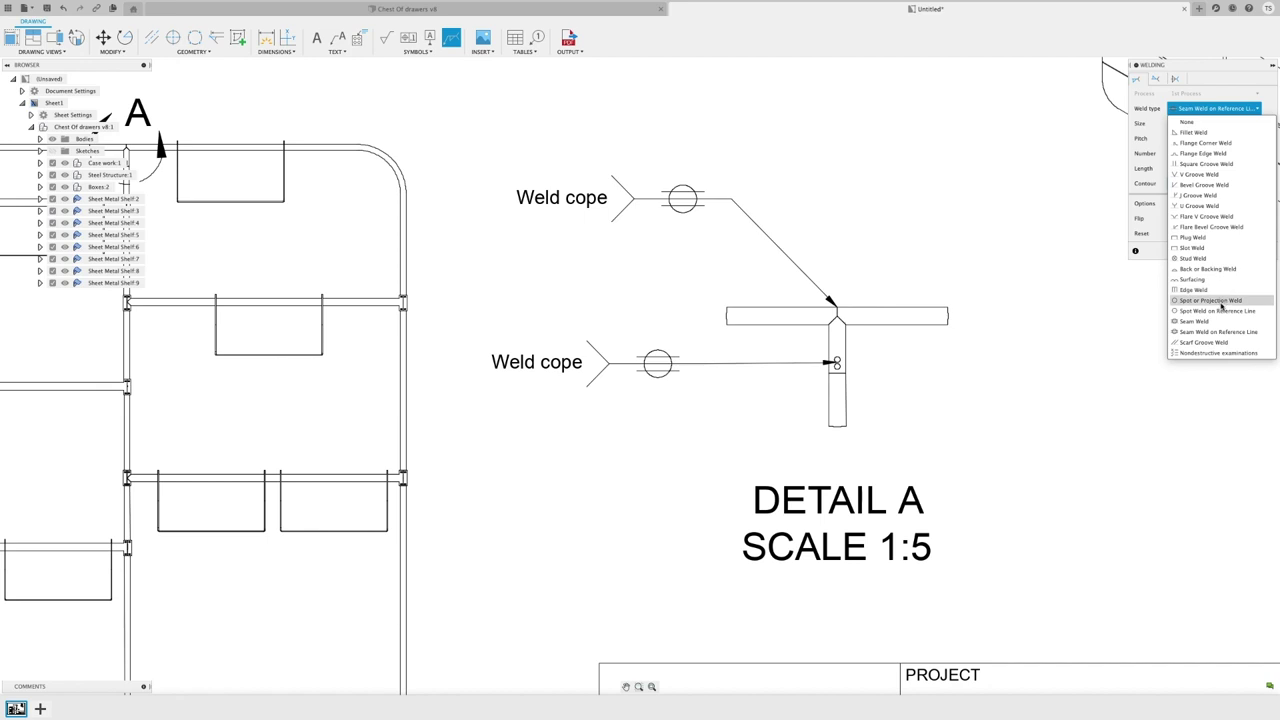
pyautogui.click(1221, 302)
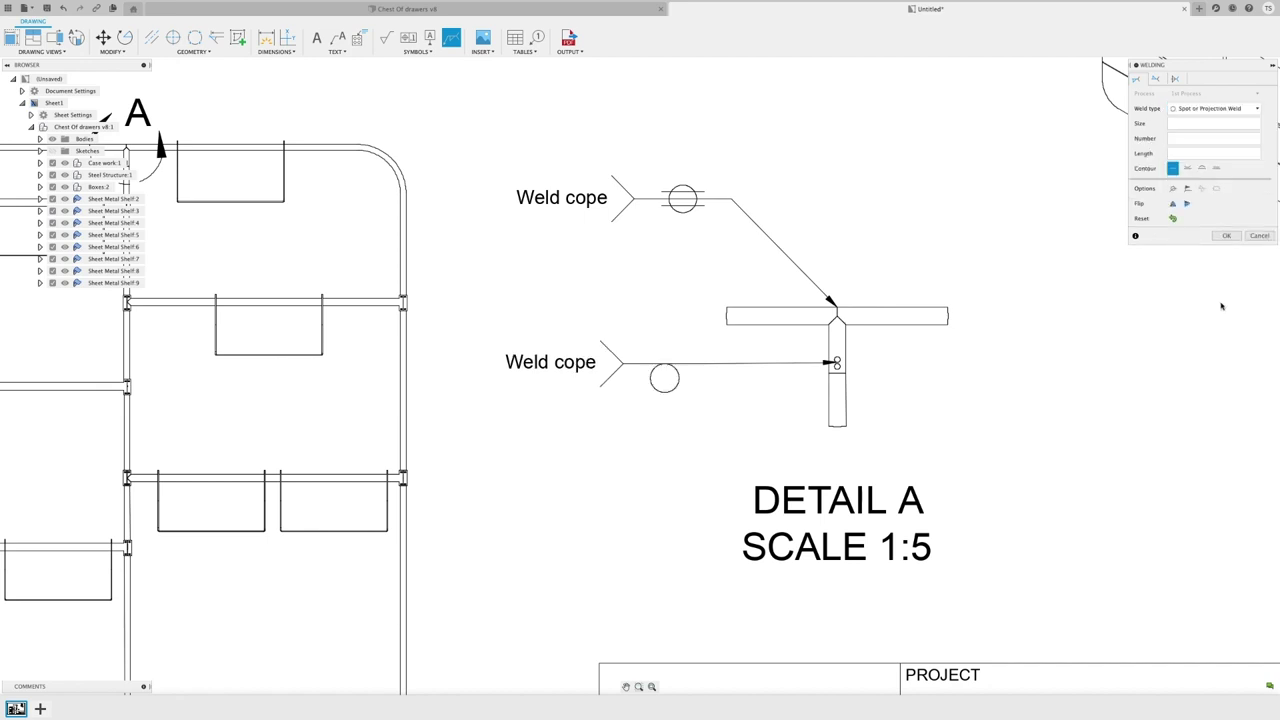
pyautogui.click(1157, 80)
pyautogui.click(1186, 108)
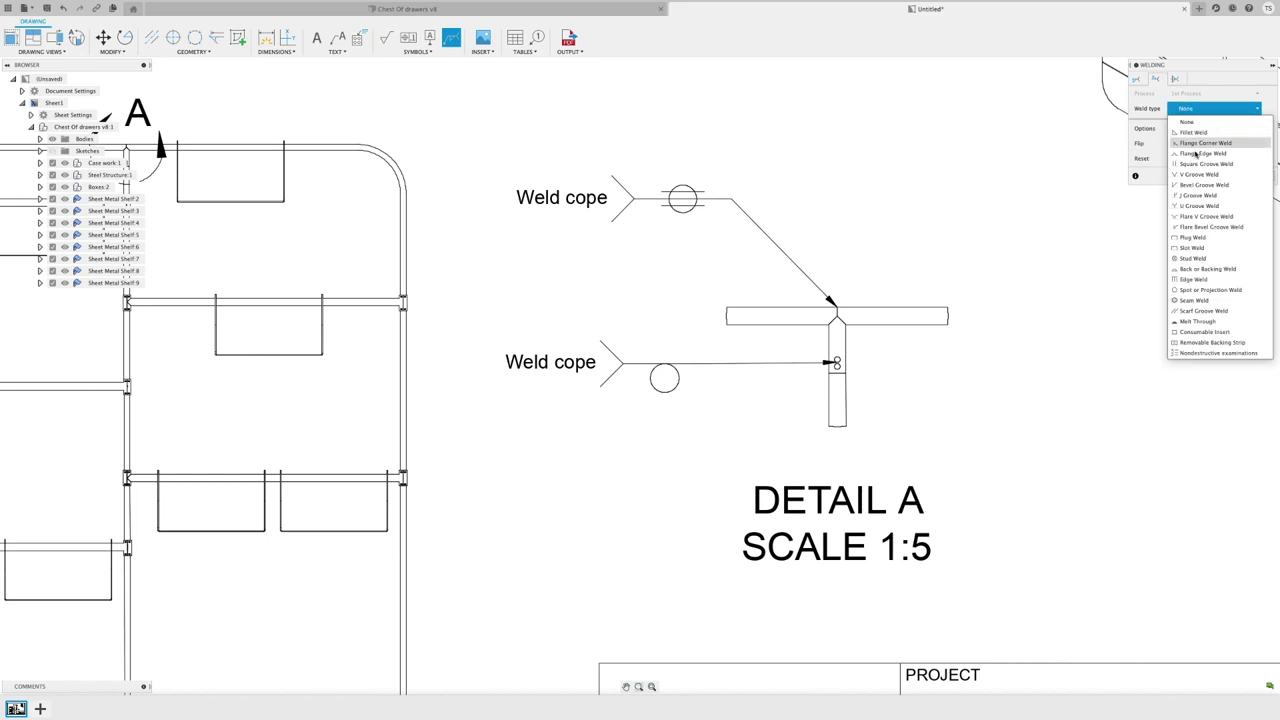
pyautogui.click(1202, 290)
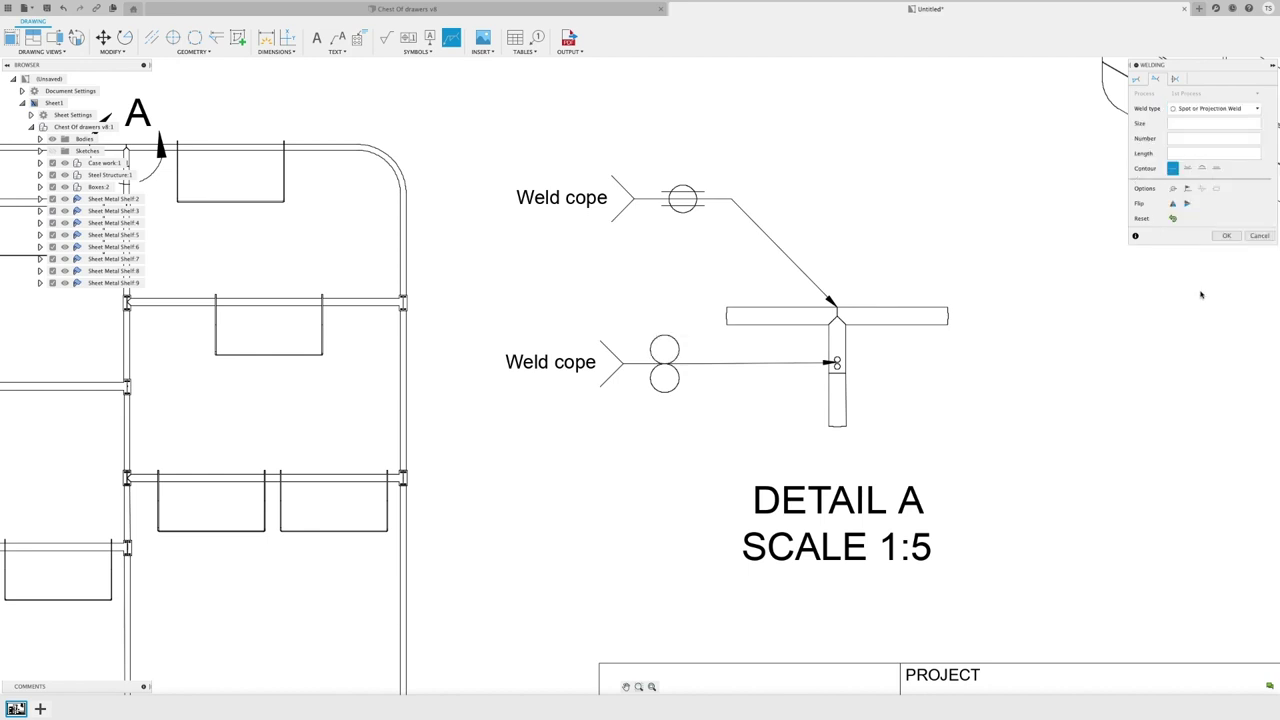
pyautogui.click(1176, 79)
pyautogui.moveTo(1206, 97); pyautogui.dragTo(1179, 98)
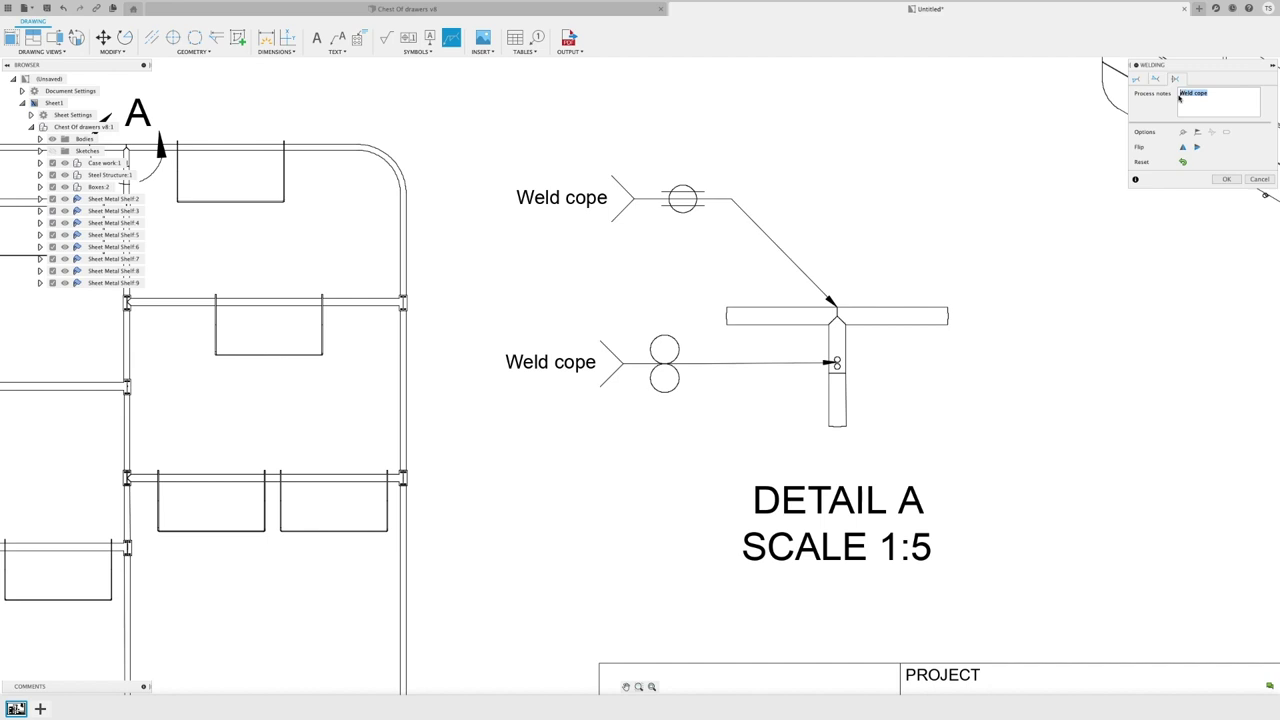
pyautogui.write('2x')
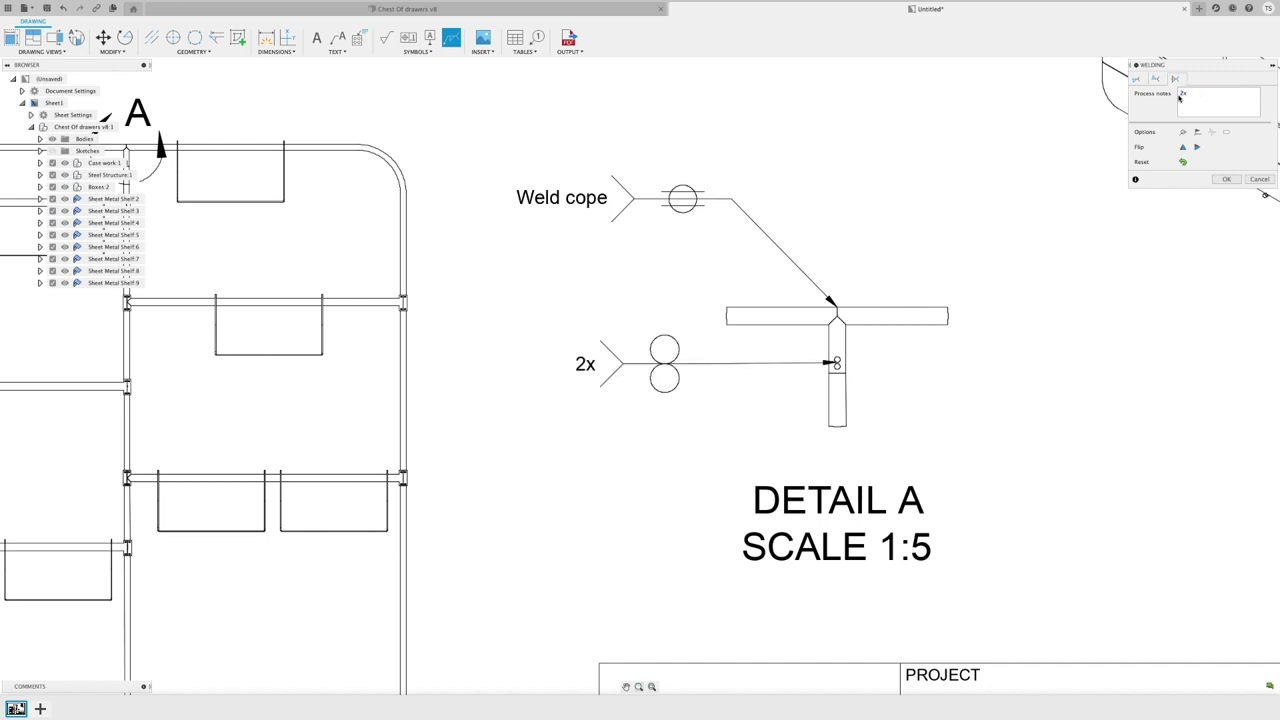
pyautogui.write(' bung weld')
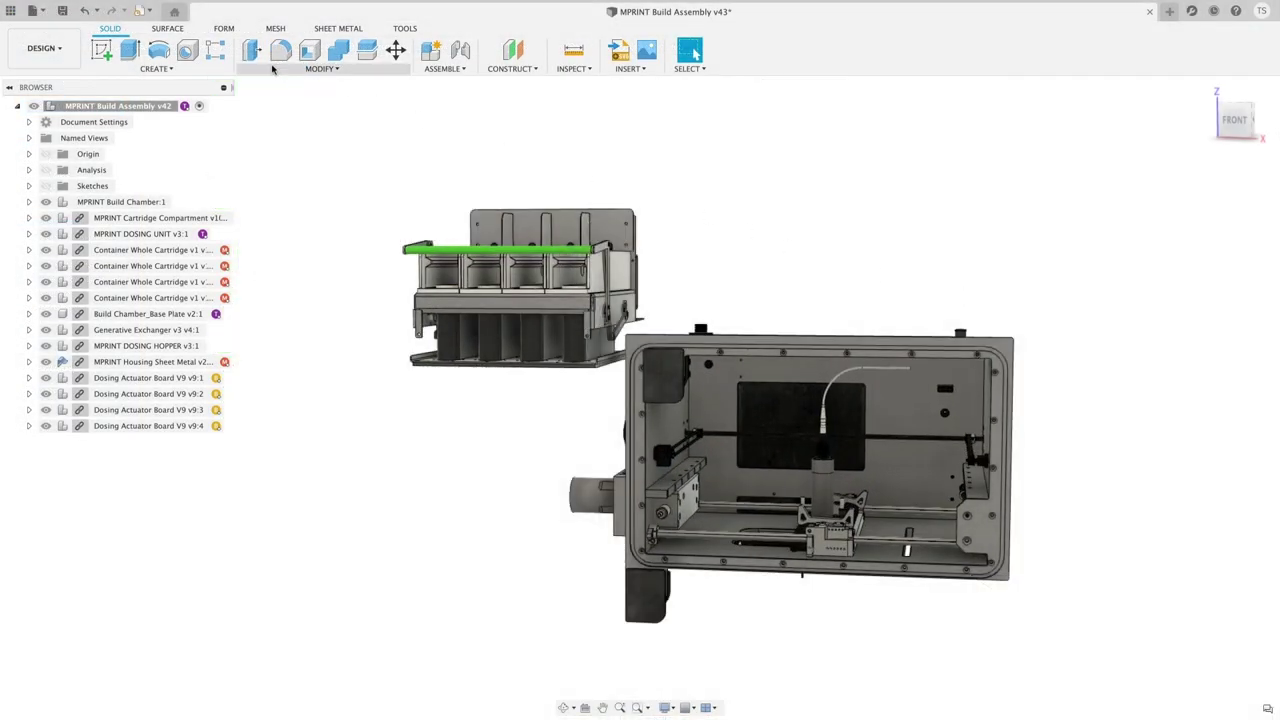
# Insert the 001187.ipt hopper from the Data Panel and joint it to the dosing unit
pyautogui.click(174, 12)
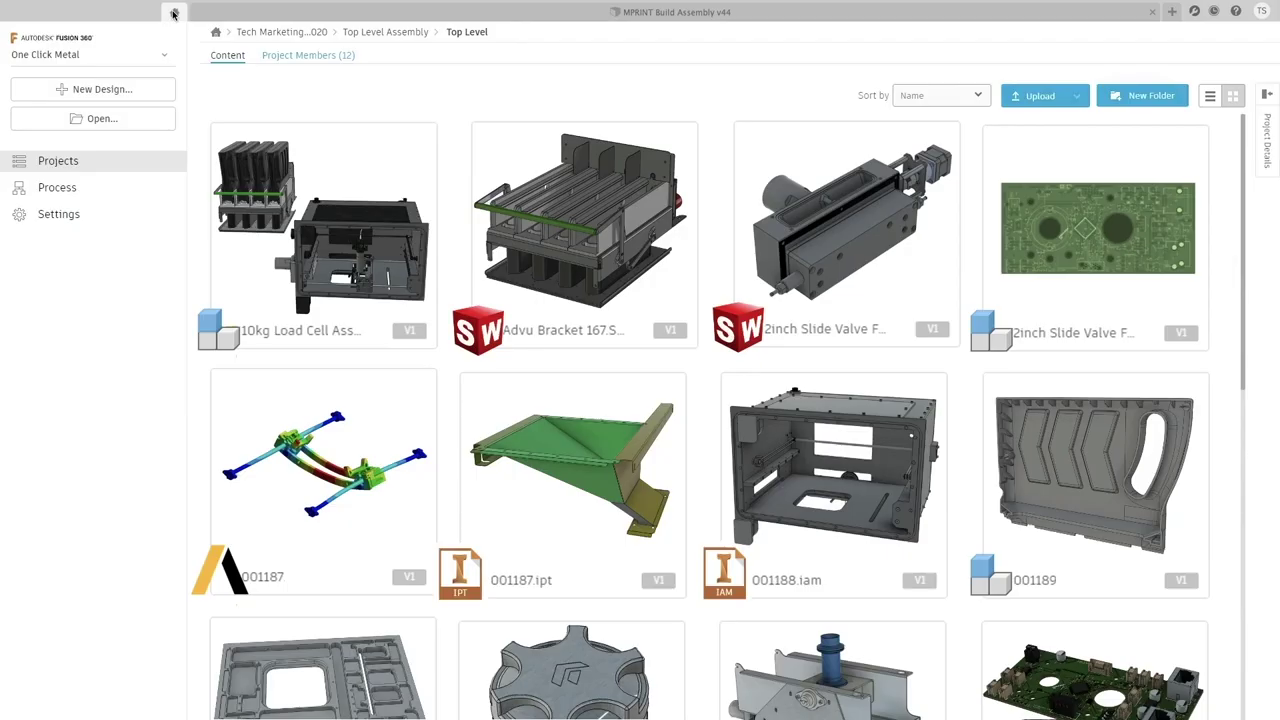
pyautogui.rightClick(528, 472)
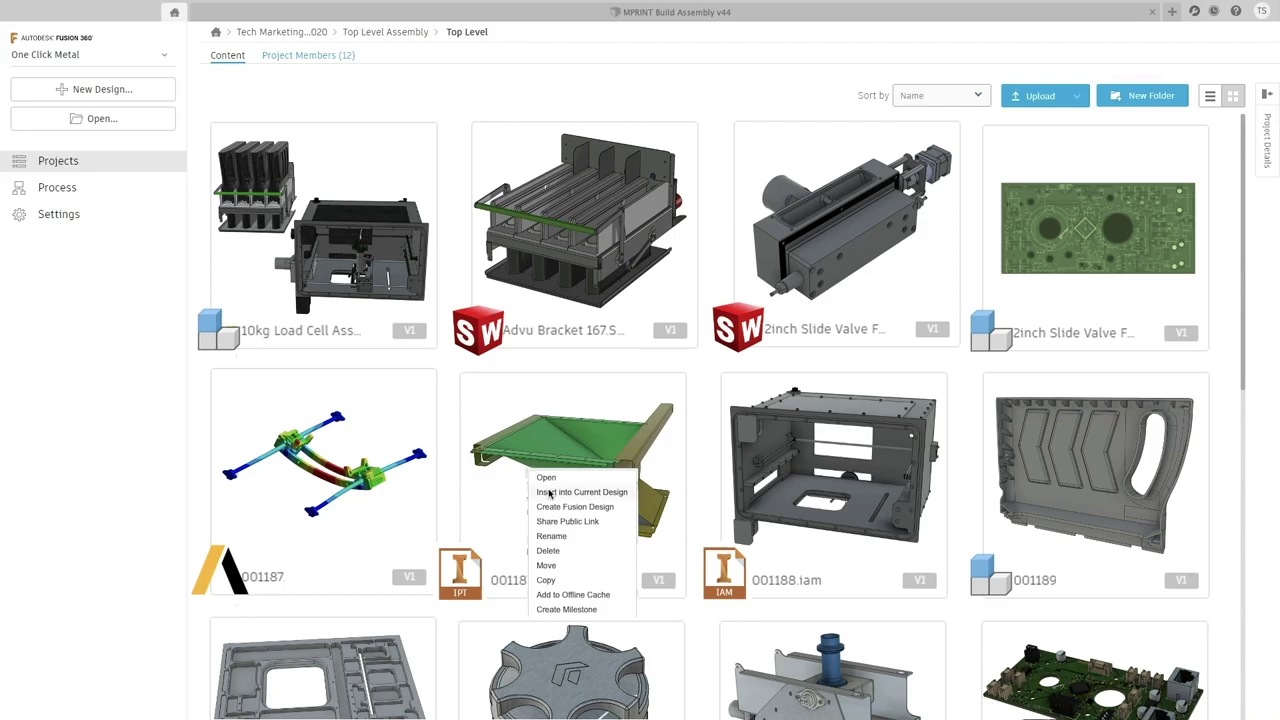
pyautogui.click(549, 493)
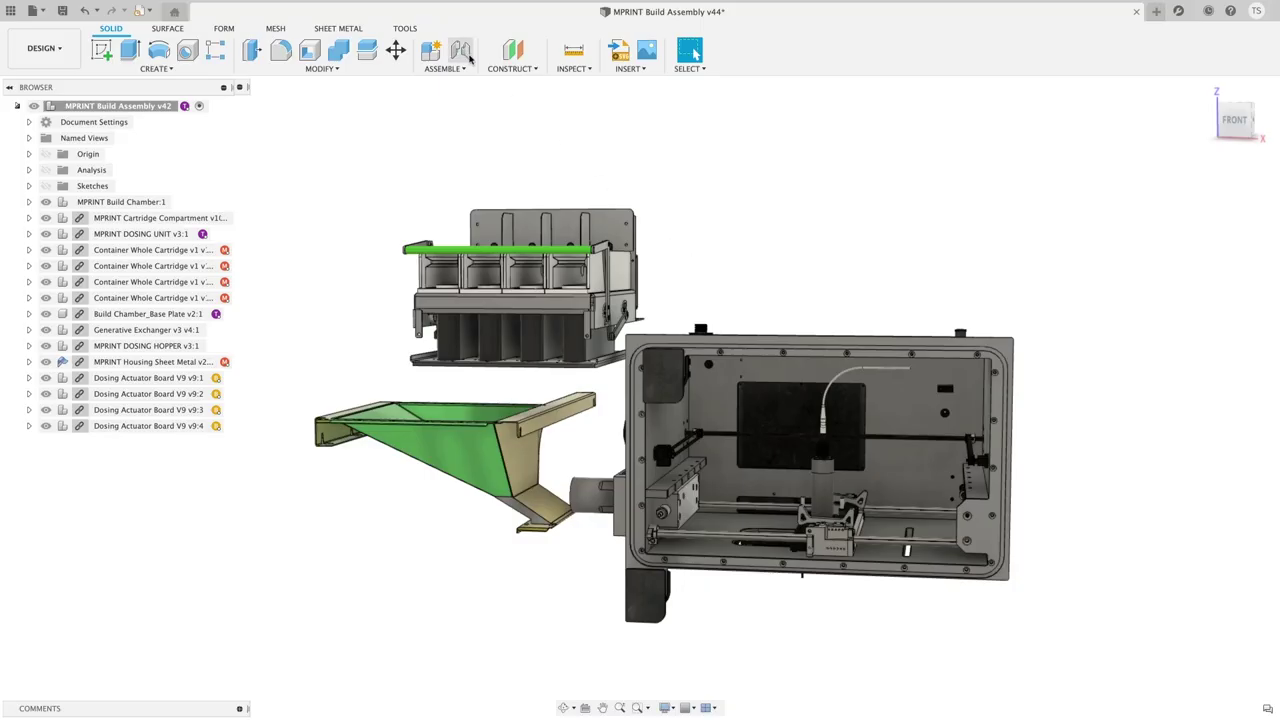
pyautogui.click(331, 421)
pyautogui.click(418, 368)
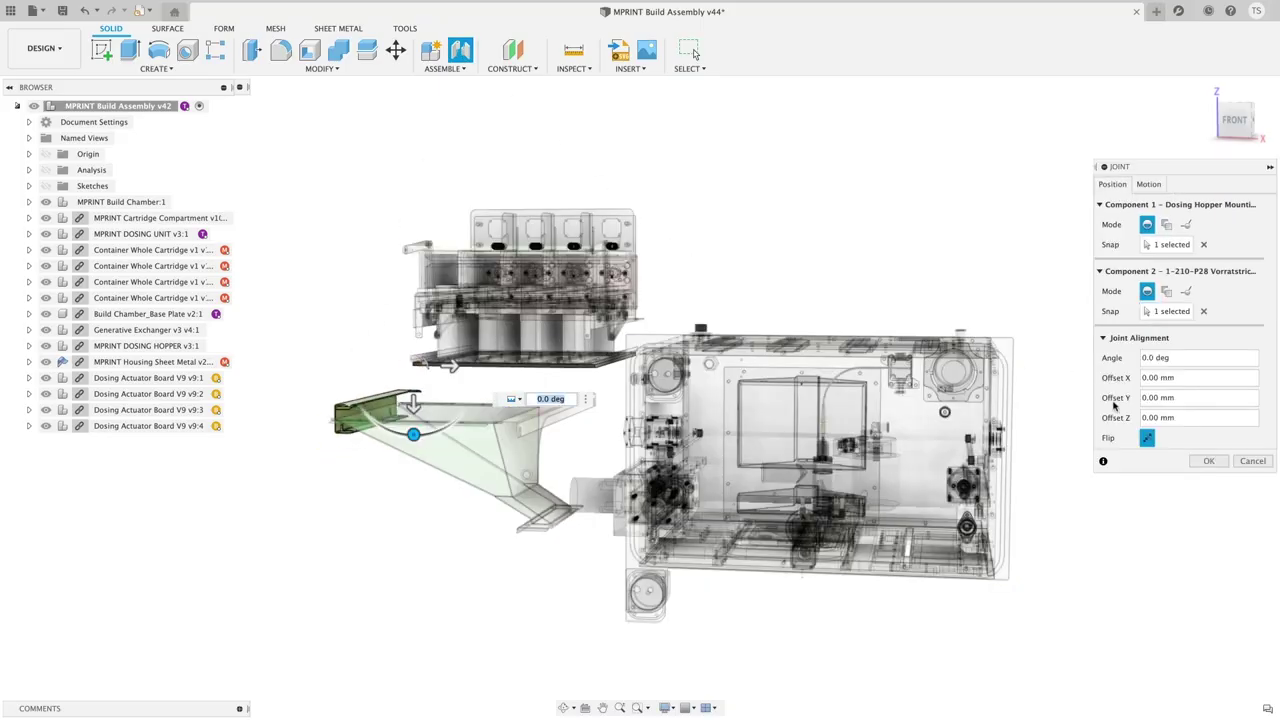
pyautogui.click(1208, 461)
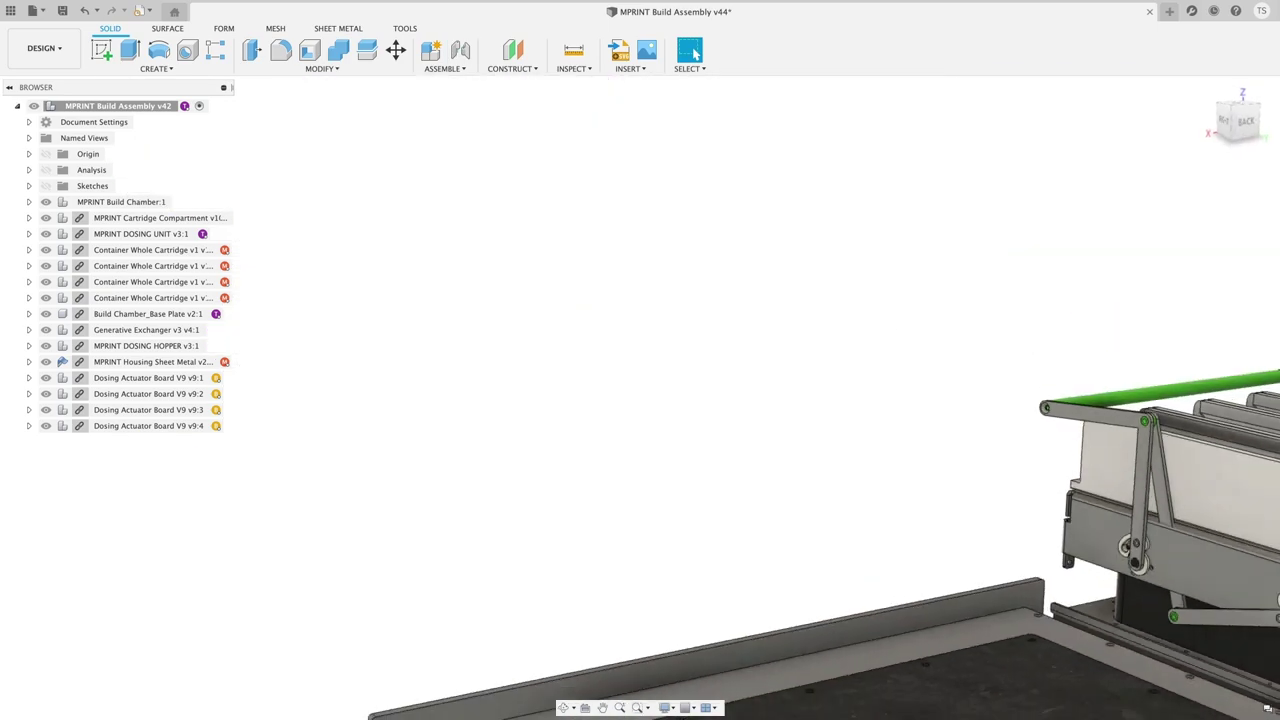